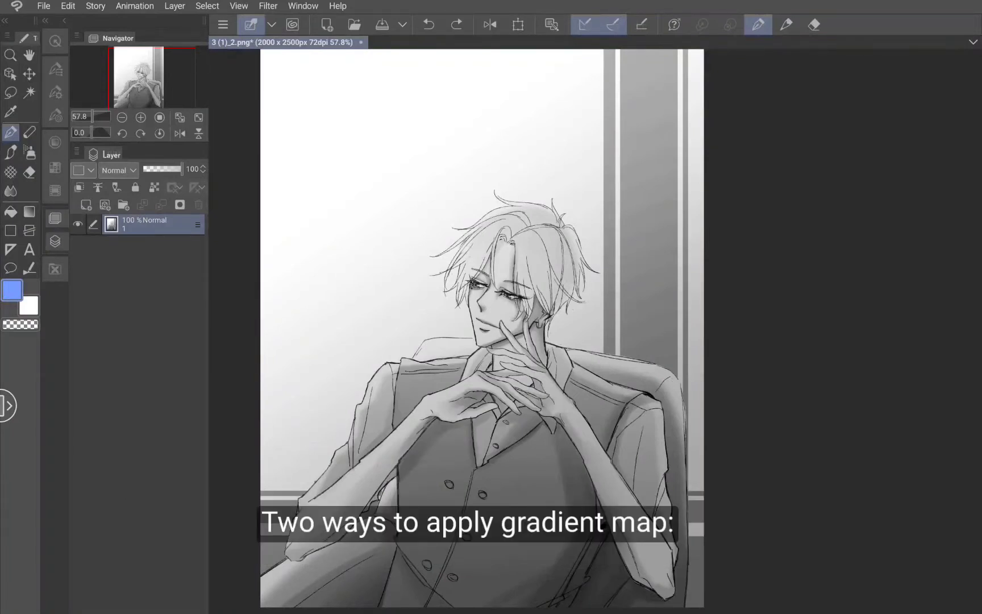
left_click(175, 6)
mouse_move(222, 47)
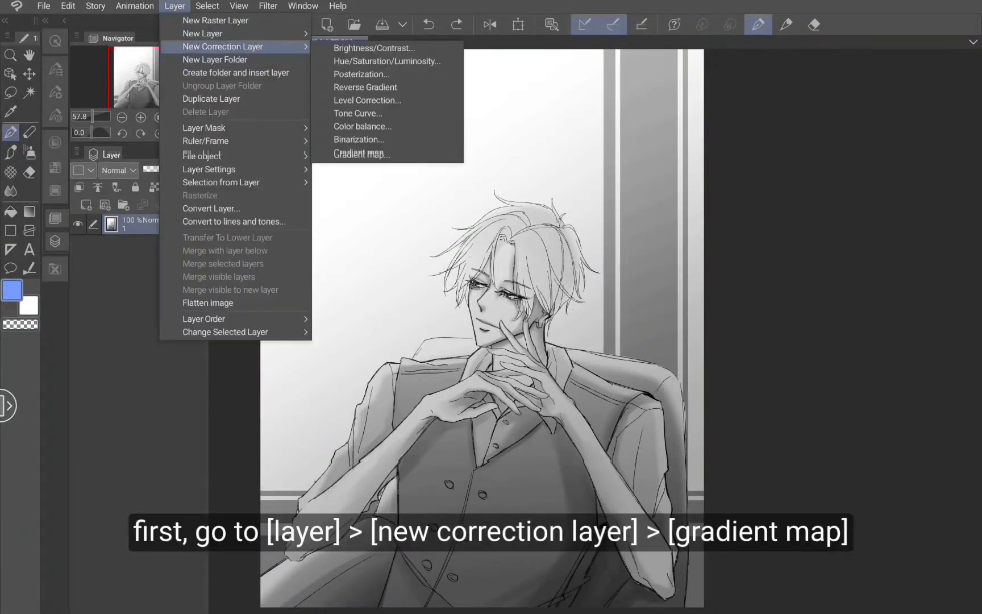
left_click(375, 153)
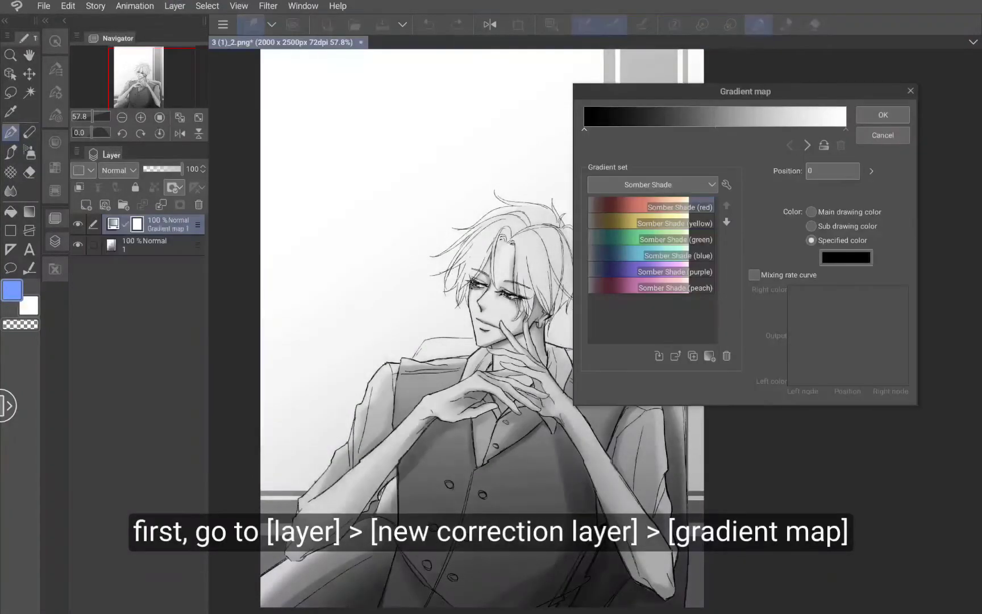
left_click(883, 135)
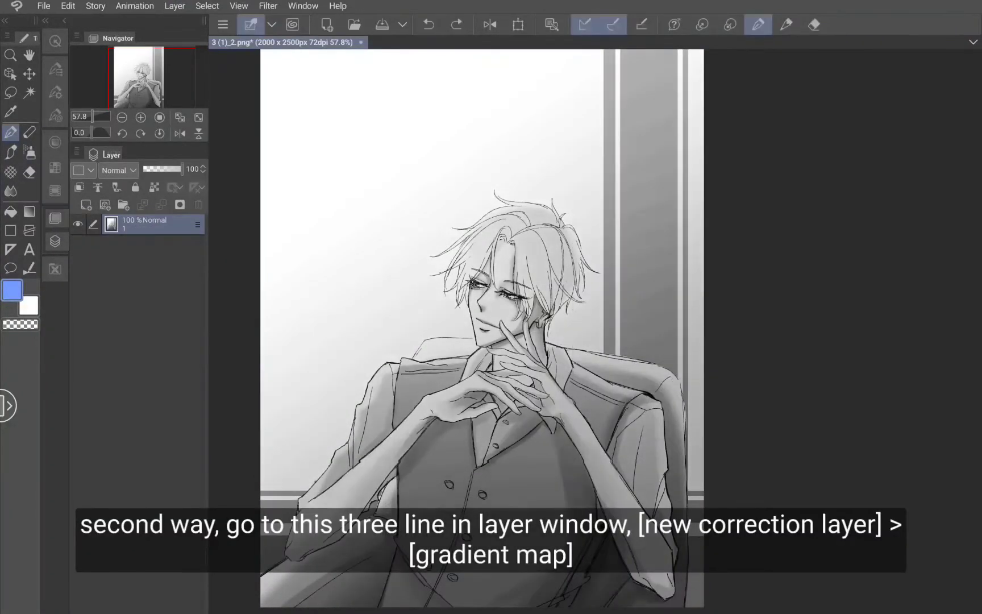
- Add a gradient map correction layer above the grey portrait layer
left_click(76, 151)
mouse_move(131, 192)
left_click(267, 298)
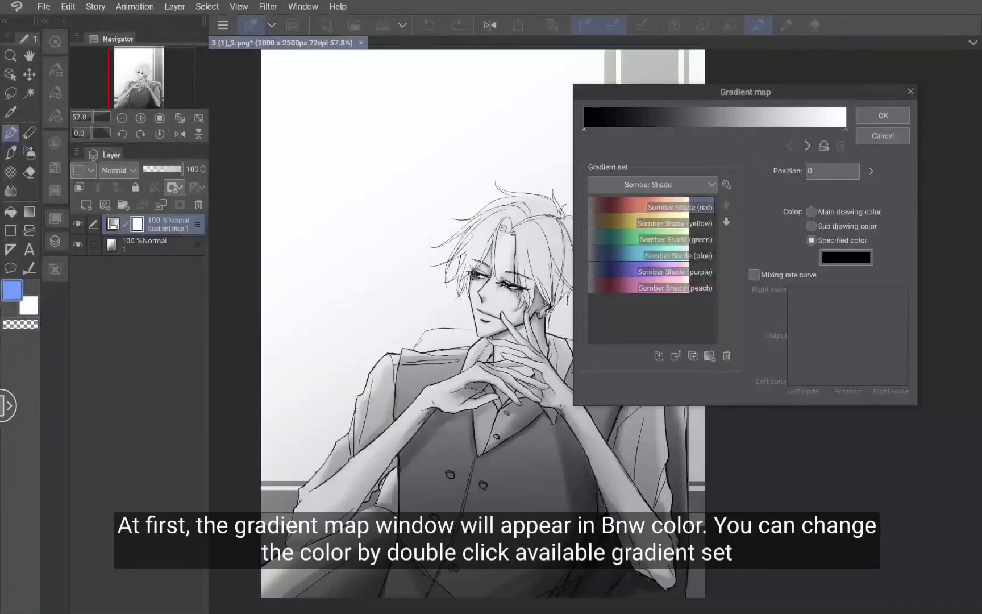
- Load the Somber Shade (yellow), (green) and finally (red) presets into the portrait's gradient map
double_click(651, 223)
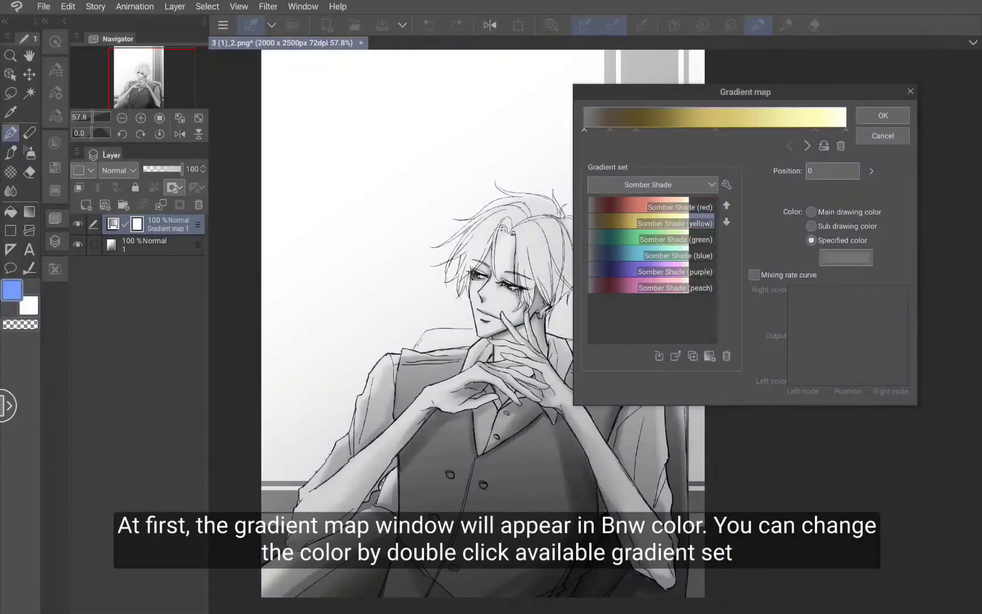
double_click(650, 240)
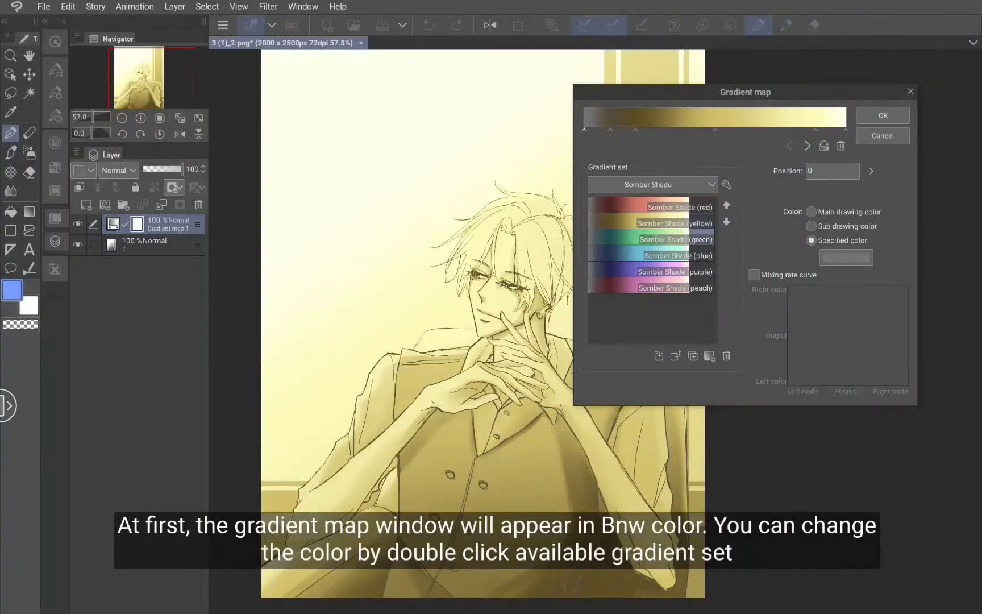
left_click(651, 206)
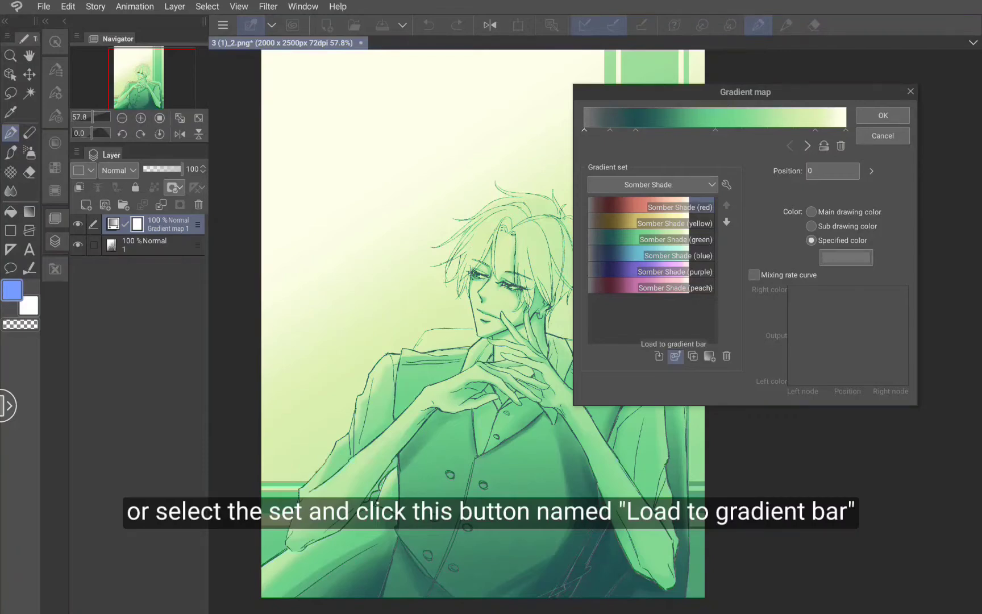
left_click(675, 355)
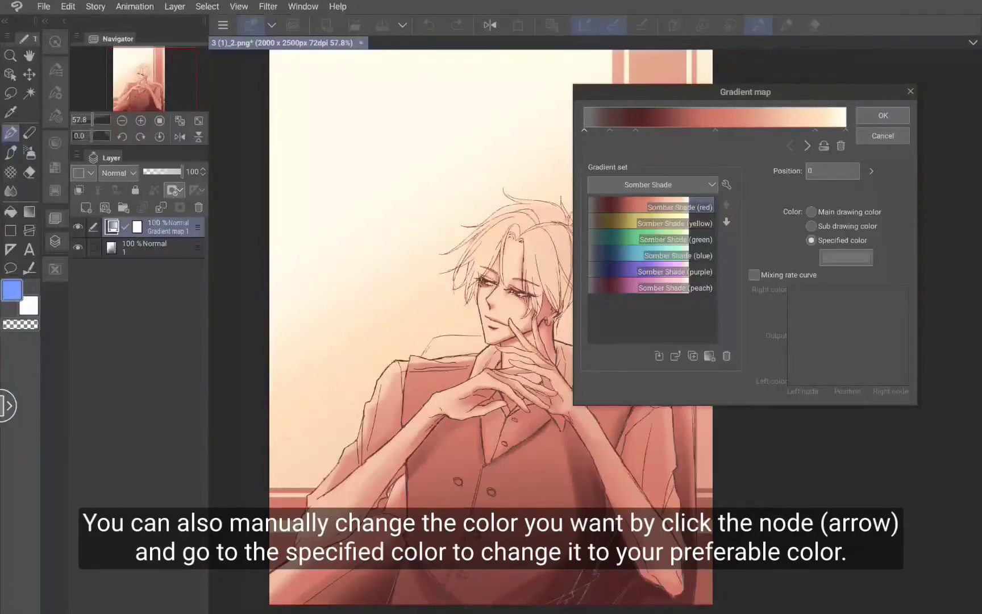
- Change the colour of the gradient node at position 50 to the orange tan D19F6B
left_click(715, 129)
left_click(845, 257)
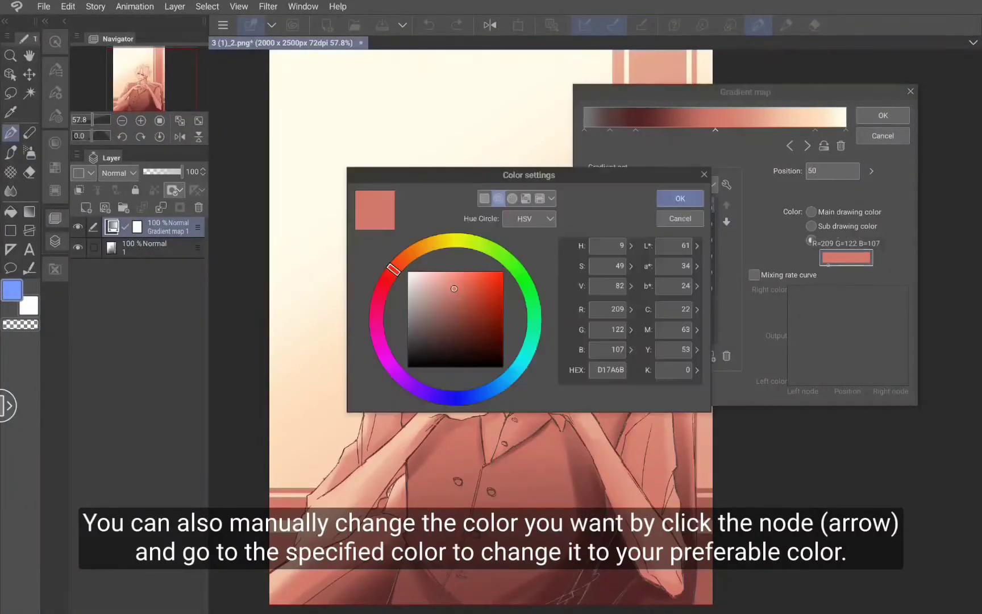
left_click(416, 257)
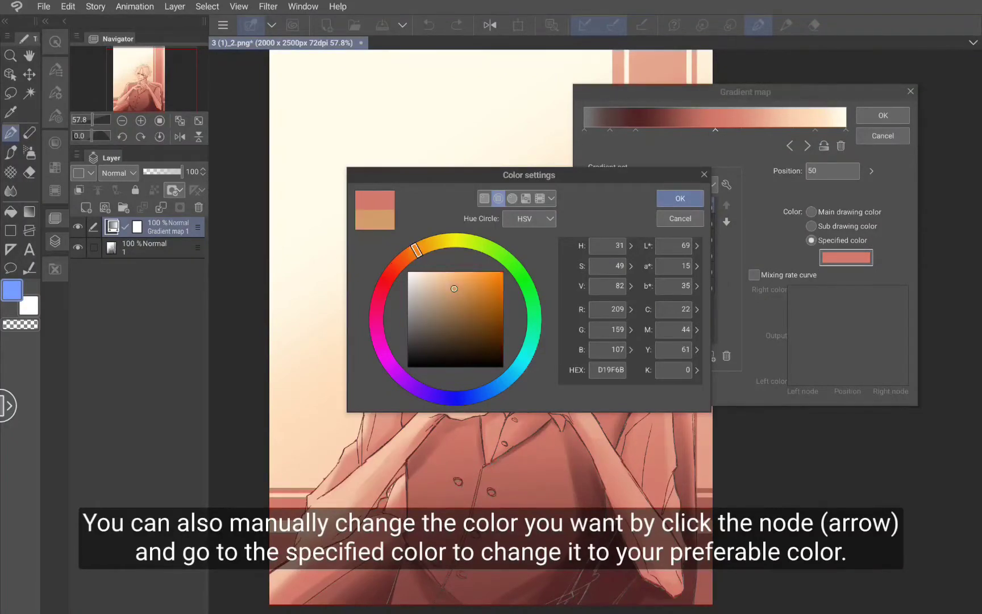
left_click(693, 198)
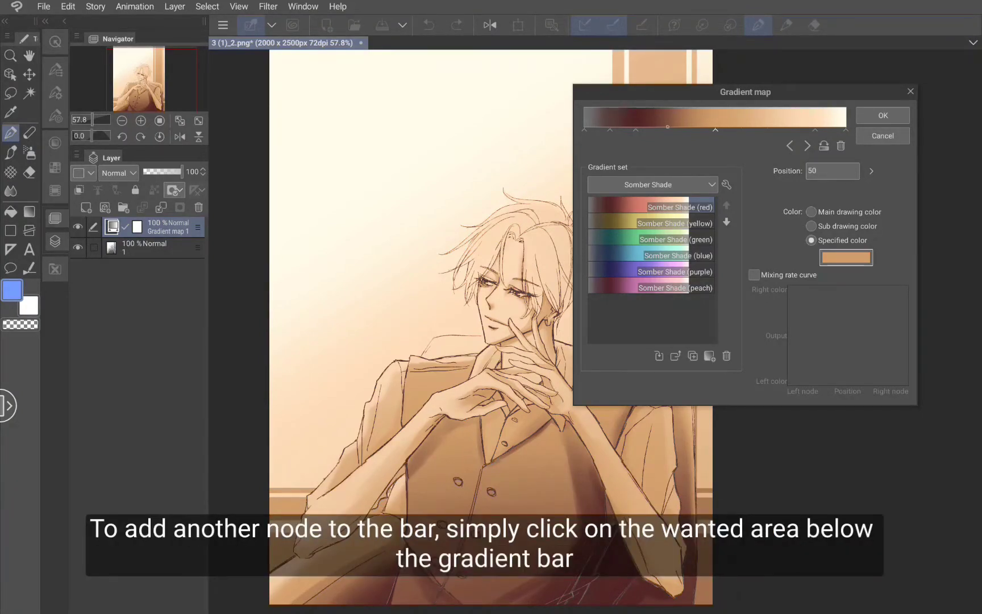
- Add a gradient node at position 31 and give it the brown colour 846041
left_click(666, 130)
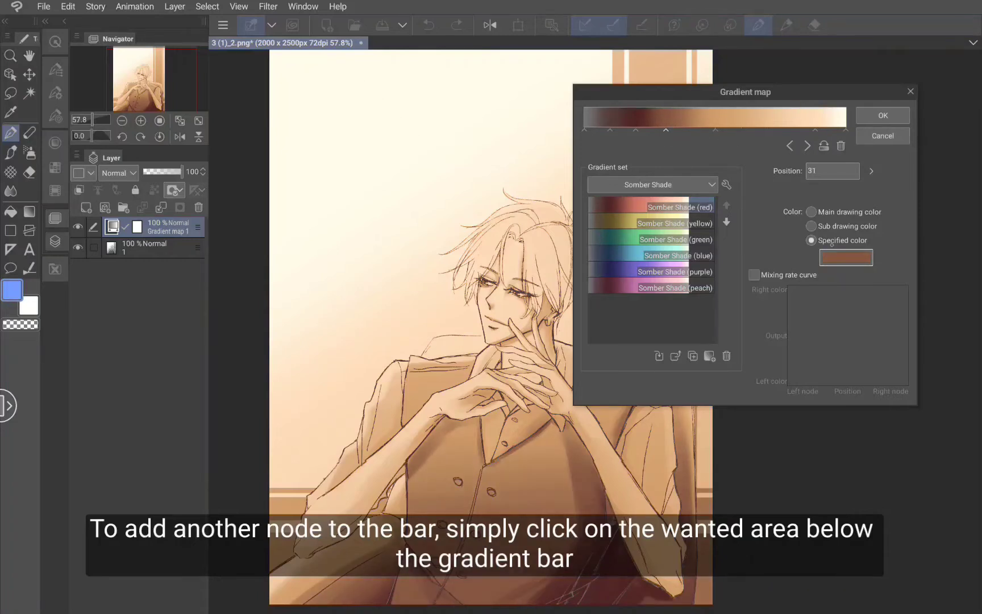
left_click(840, 258)
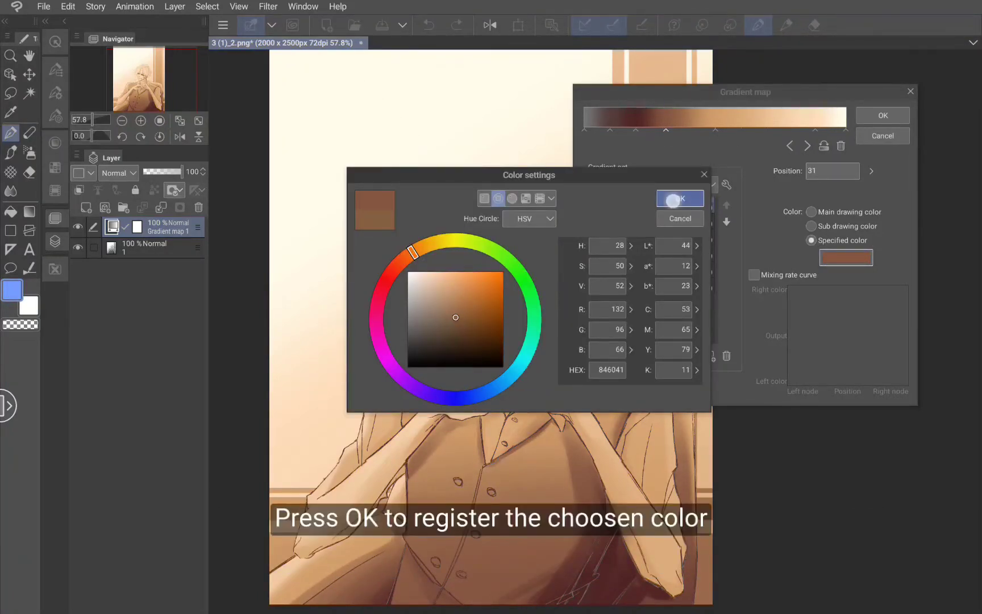
left_click(680, 199)
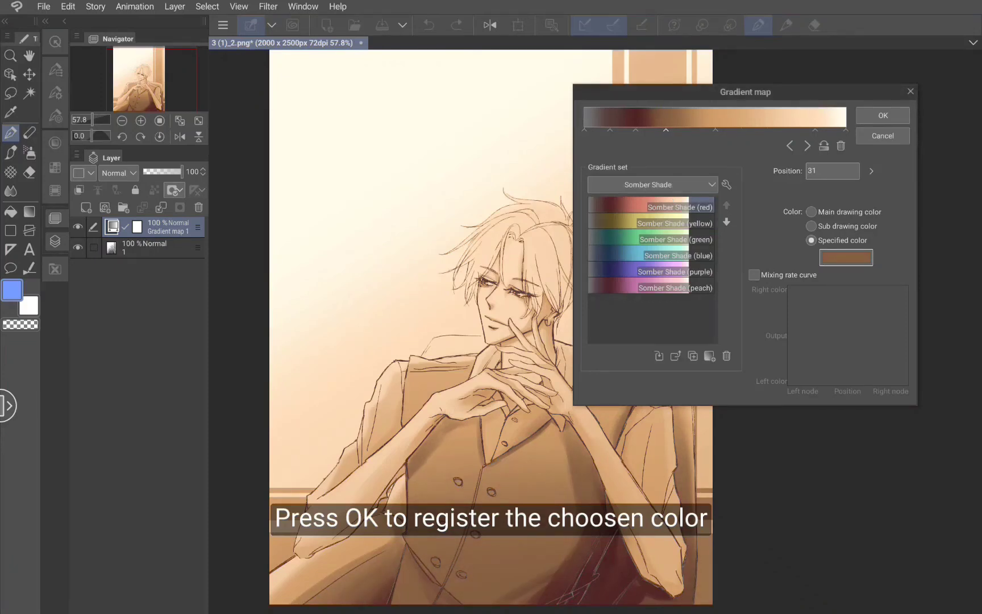
- Move the orange tan node to position 39, the grey node to 4 and the light peach node to 81
left_click_drag(715, 131, 686, 131)
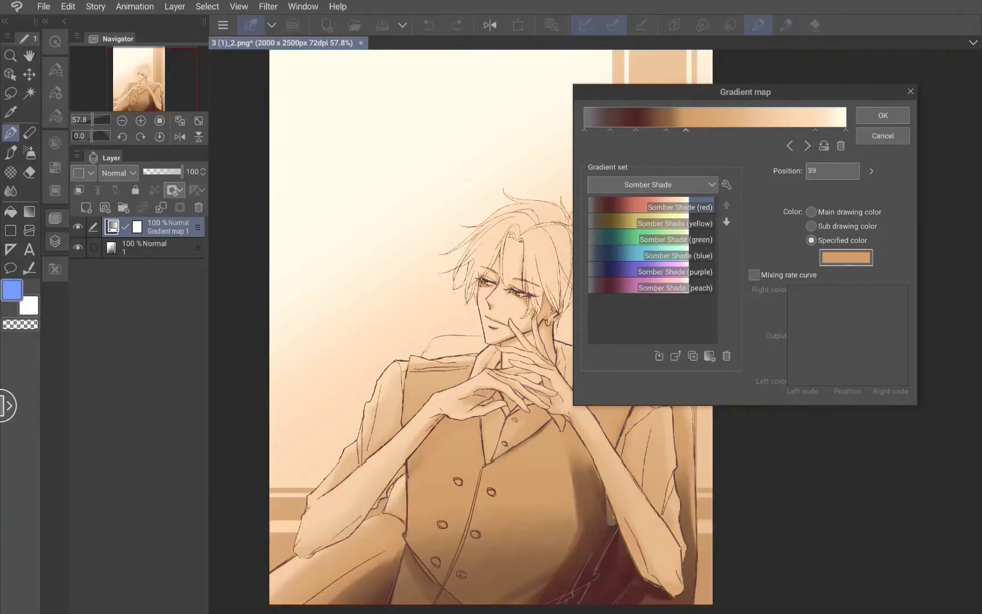
left_click(595, 129)
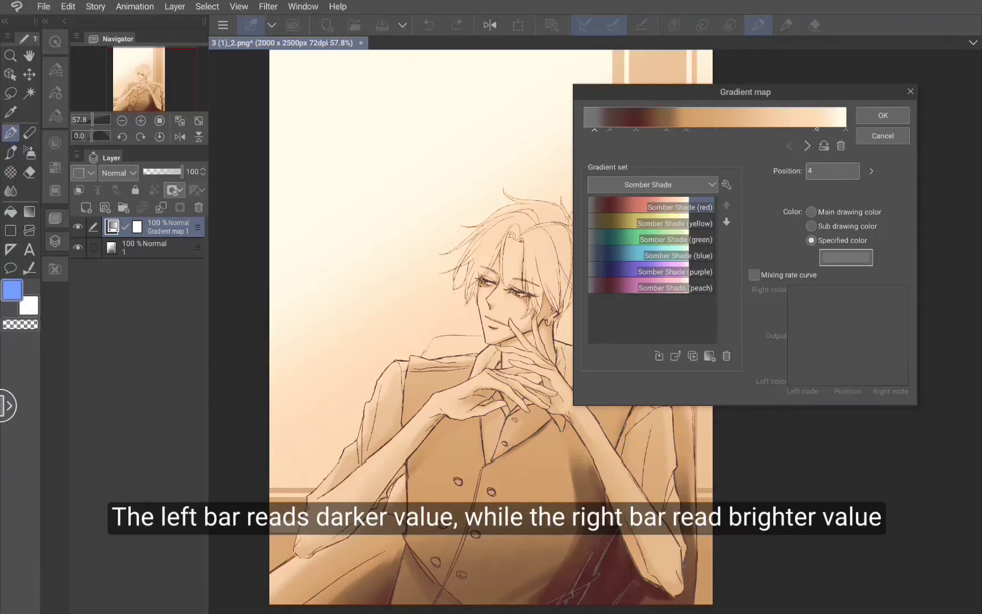
left_click_drag(816, 129, 797, 131)
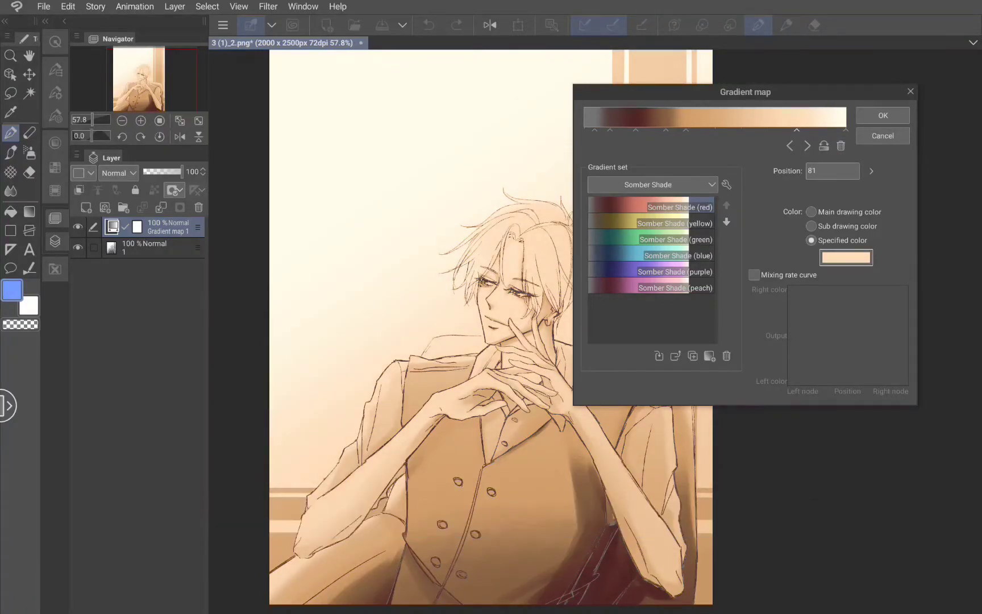
- Delete the grey node at position 4 from the gradient
left_click(841, 146)
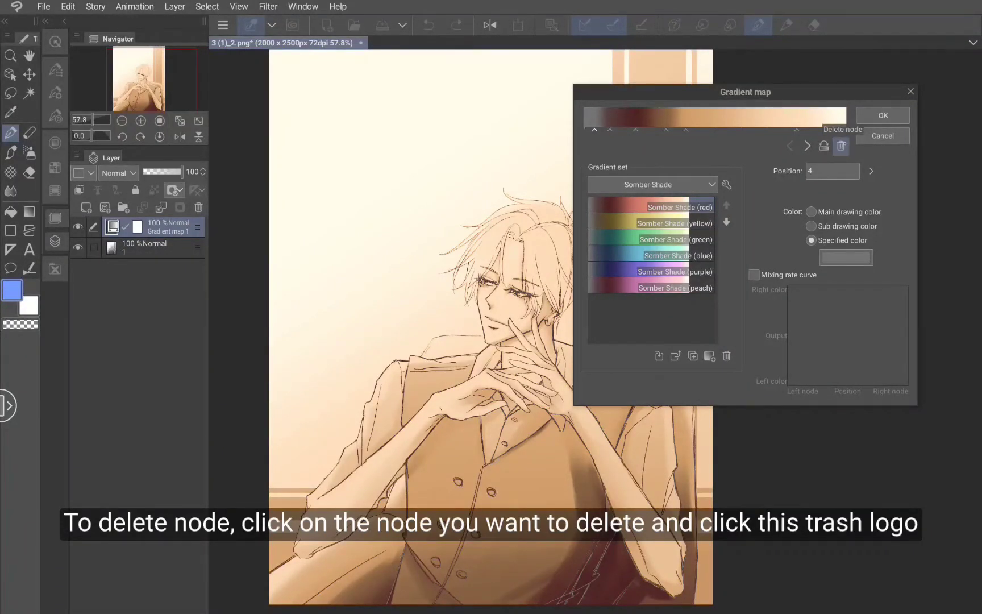
left_click(841, 146)
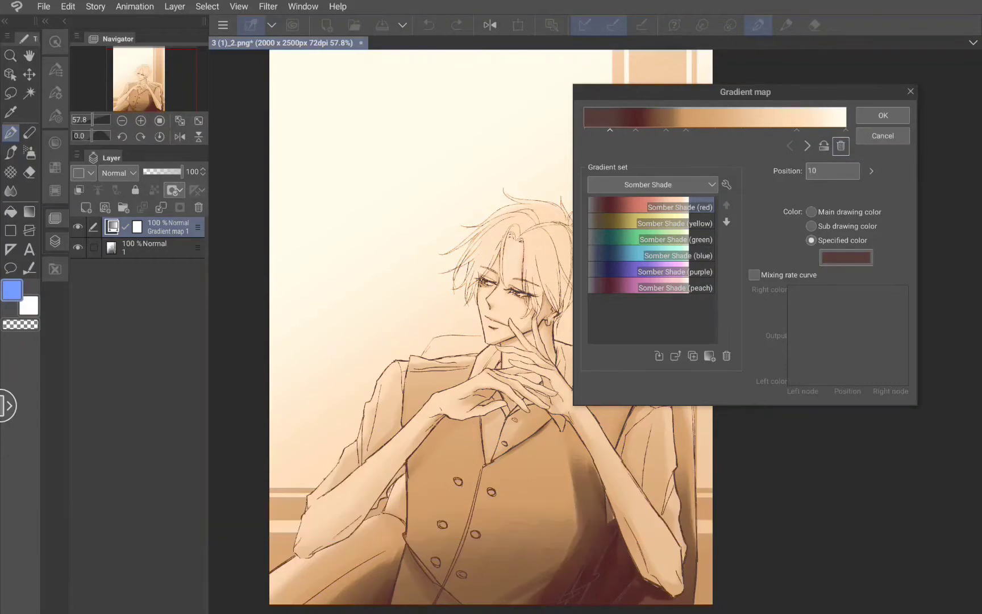
left_click(682, 184)
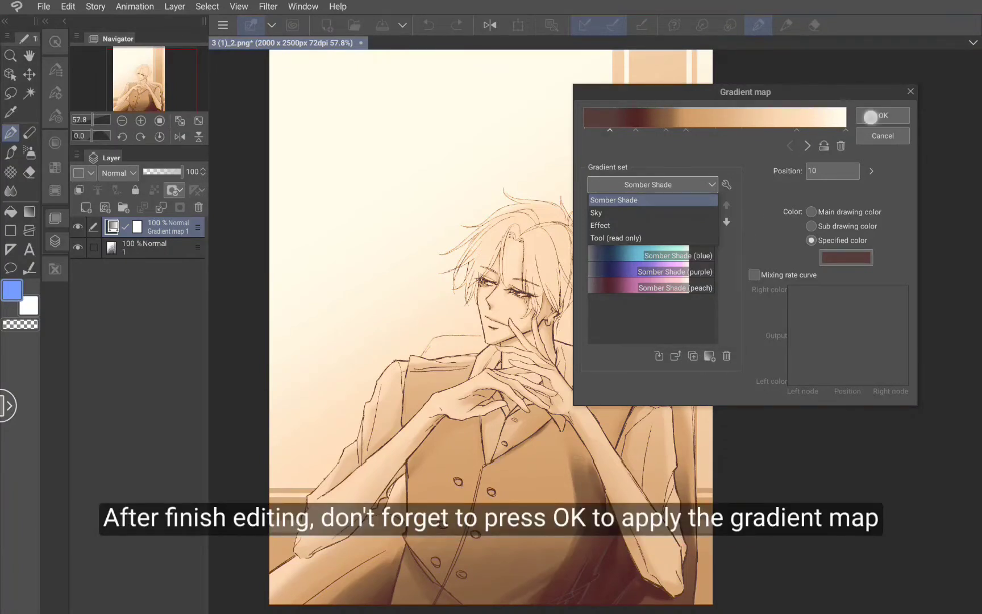
left_click(872, 112)
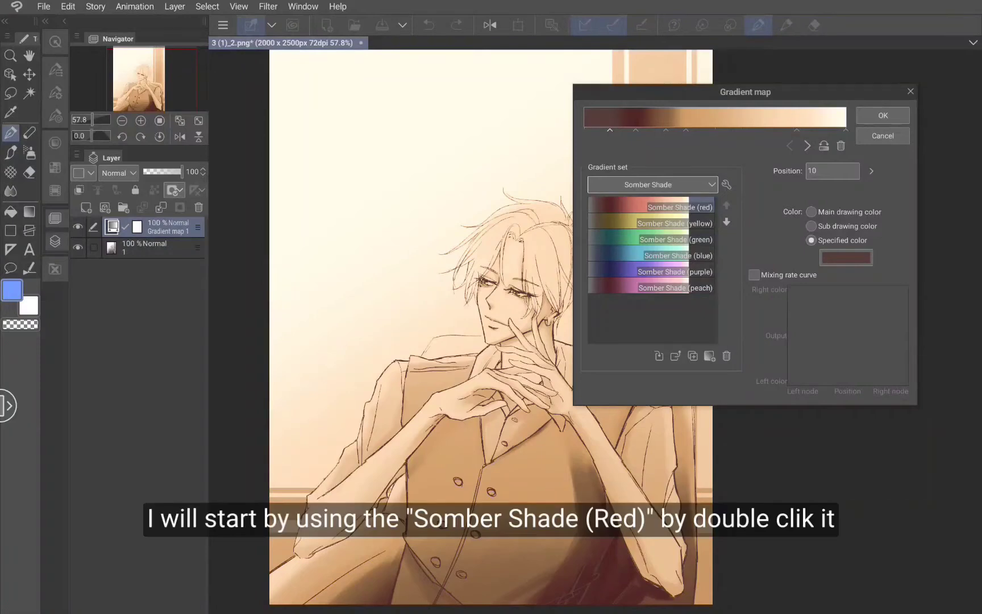
- Load the Somber Shade (red) preset again and delete its grey node at position 0
double_click(673, 209)
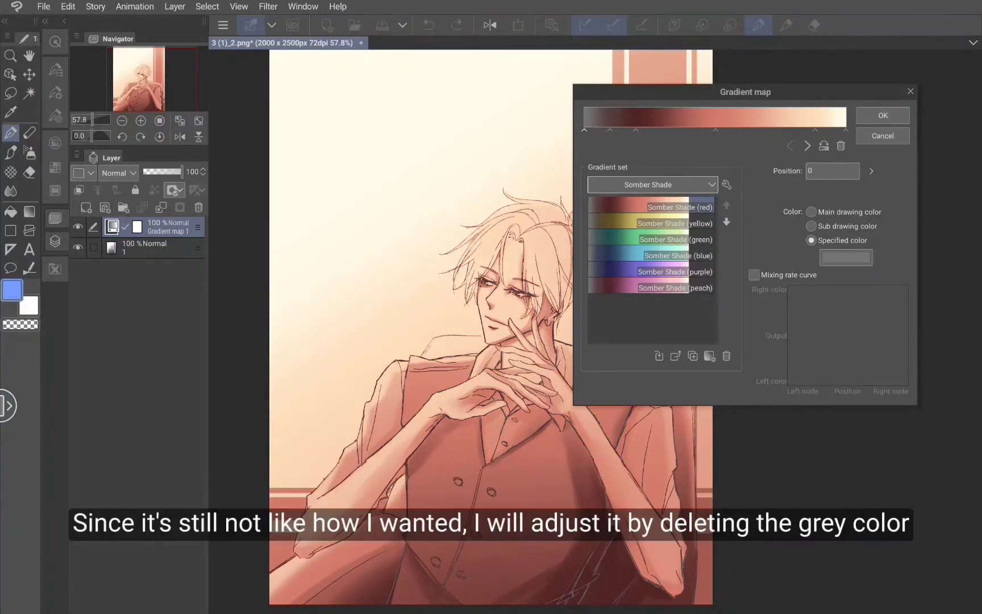
left_click(840, 146)
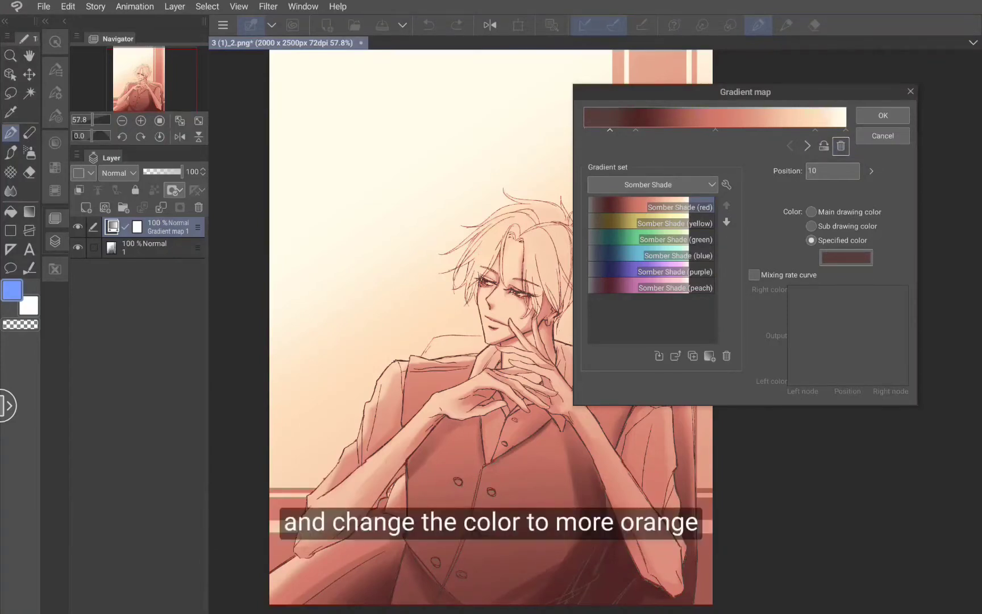
- Move the gradient's darkest remaining node to position 9 and change its colour to the brown 56453C
left_click_drag(610, 131, 607, 130)
left_click(846, 257)
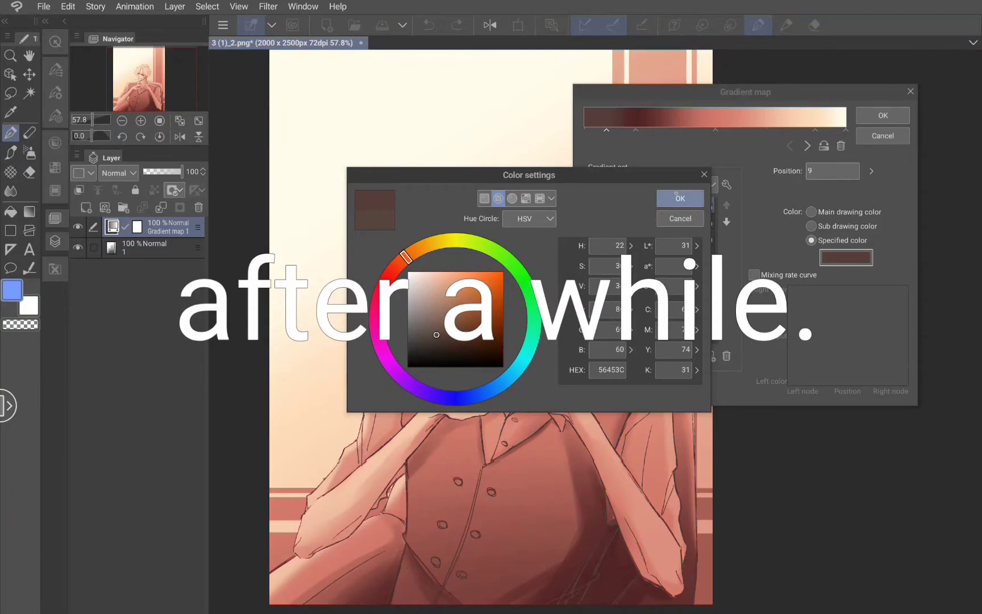
left_click(680, 199)
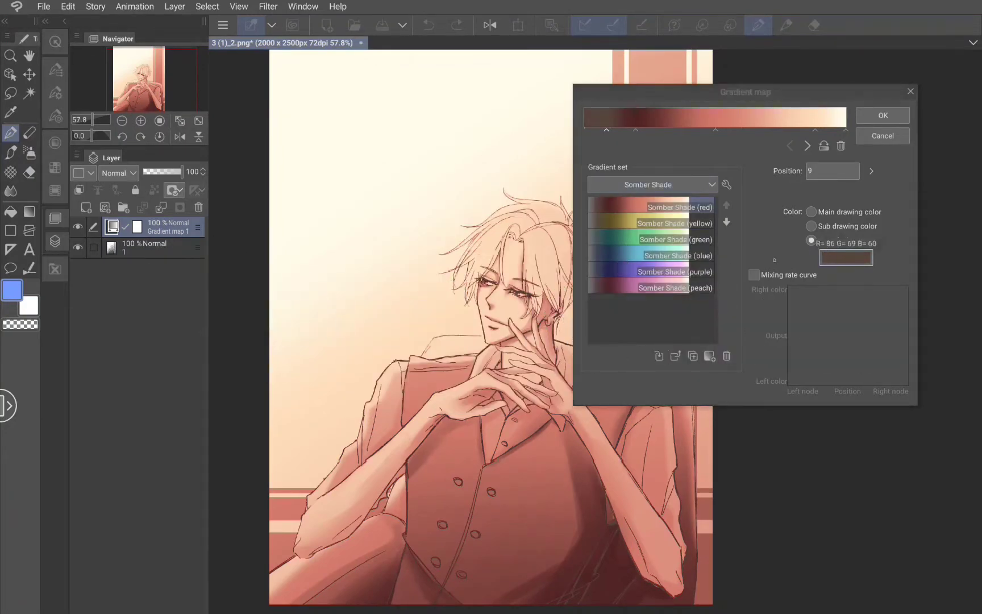
left_click(846, 257)
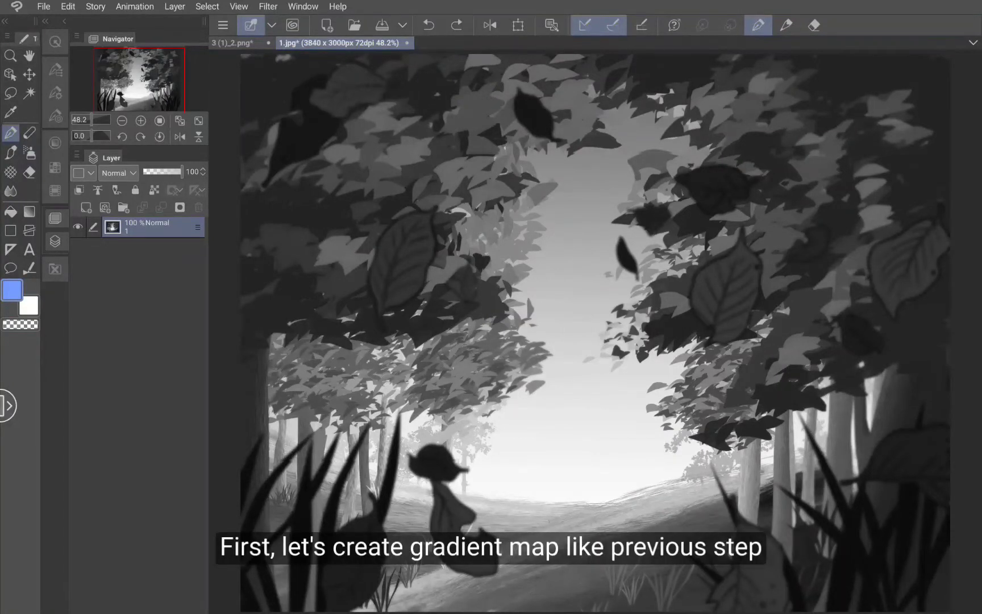
- Add a gradient map correction layer to the forest image 1.jpg and load the Somber Shade (green) preset
left_click(175, 7)
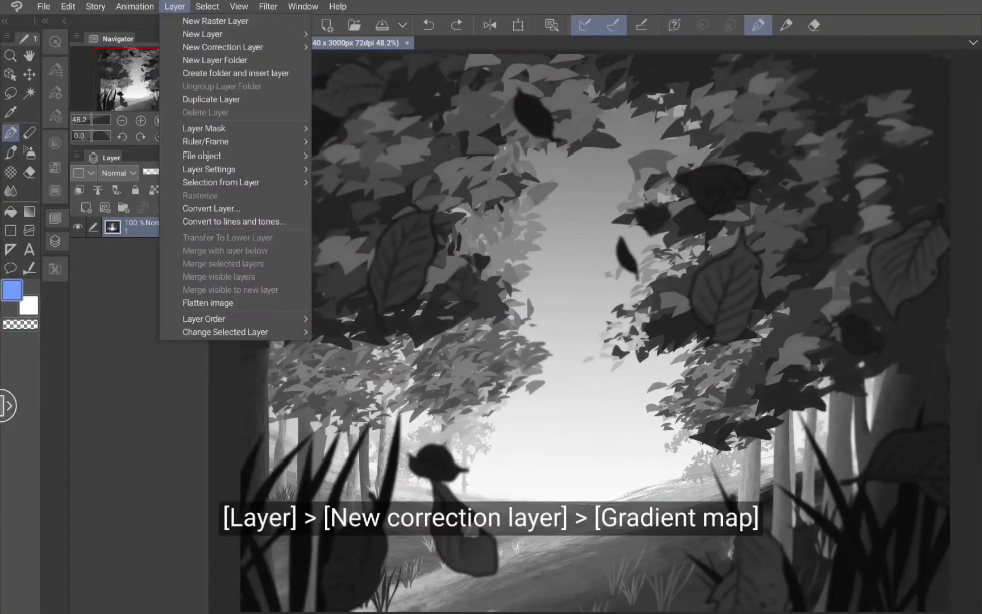
mouse_move(238, 48)
left_click(368, 153)
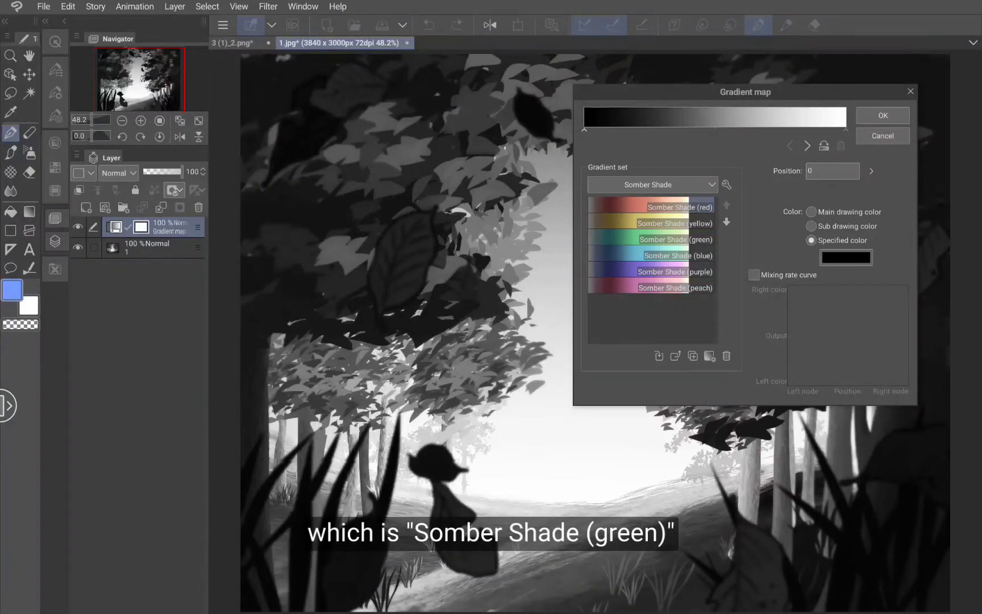
double_click(651, 239)
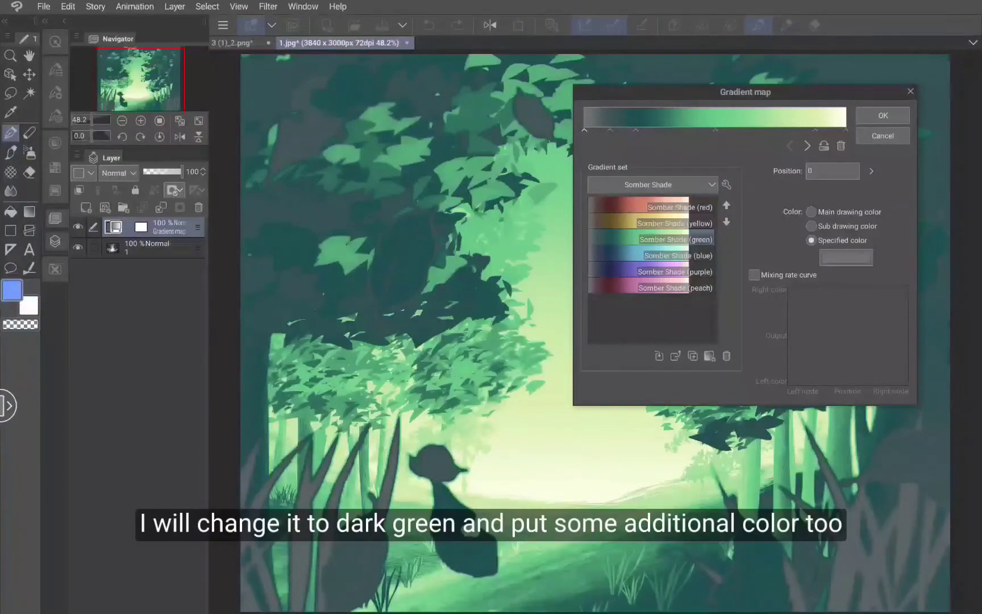
- Change the grey gradient node at position 0 to a dark green with hue 107
left_click(846, 257)
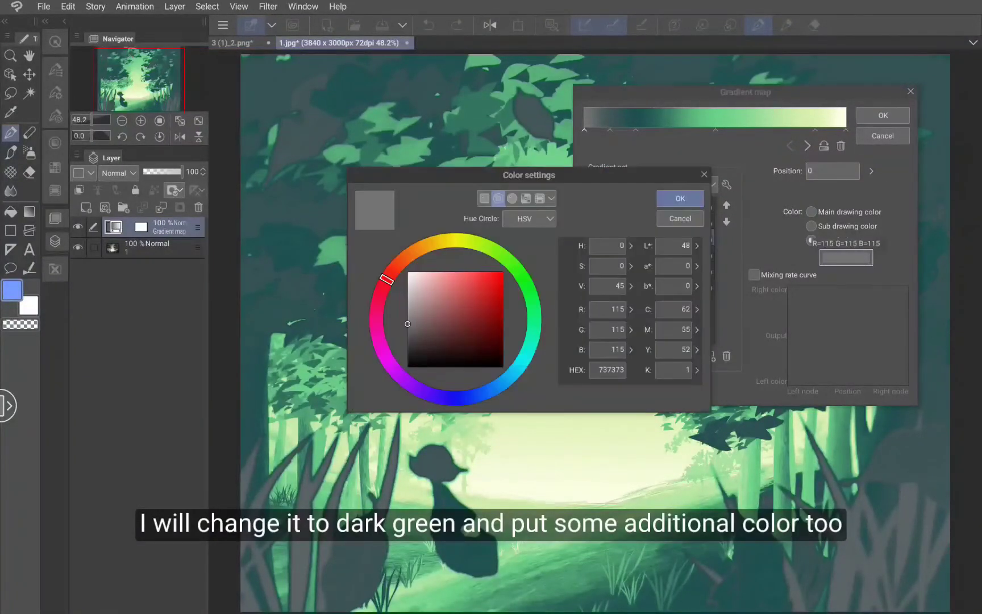
left_click(513, 265)
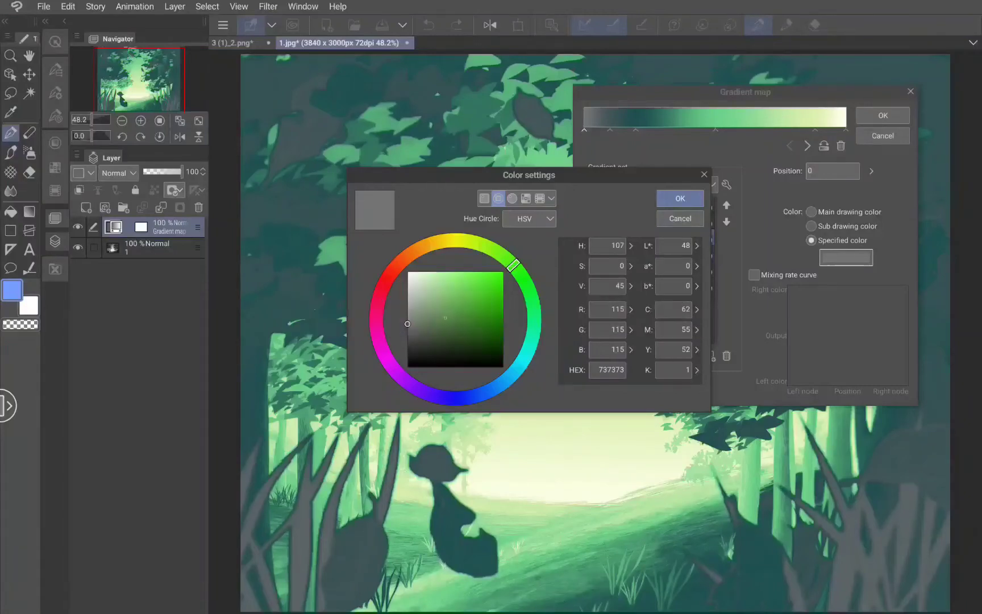
left_click_drag(447, 316, 428, 344)
left_click(676, 195)
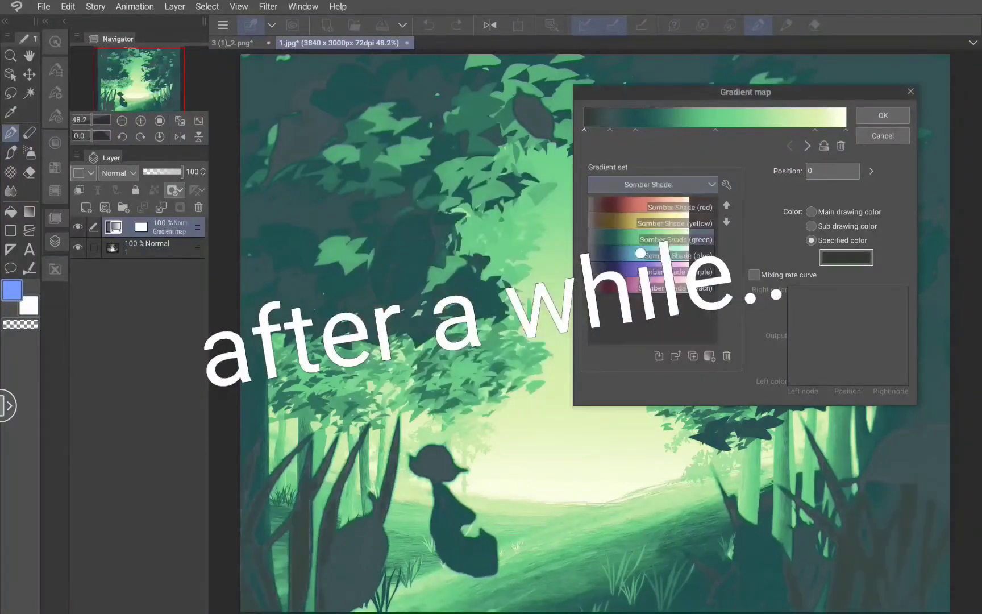
- Delete the dark teal gradient node at position 10
left_click(807, 146)
left_click(846, 257)
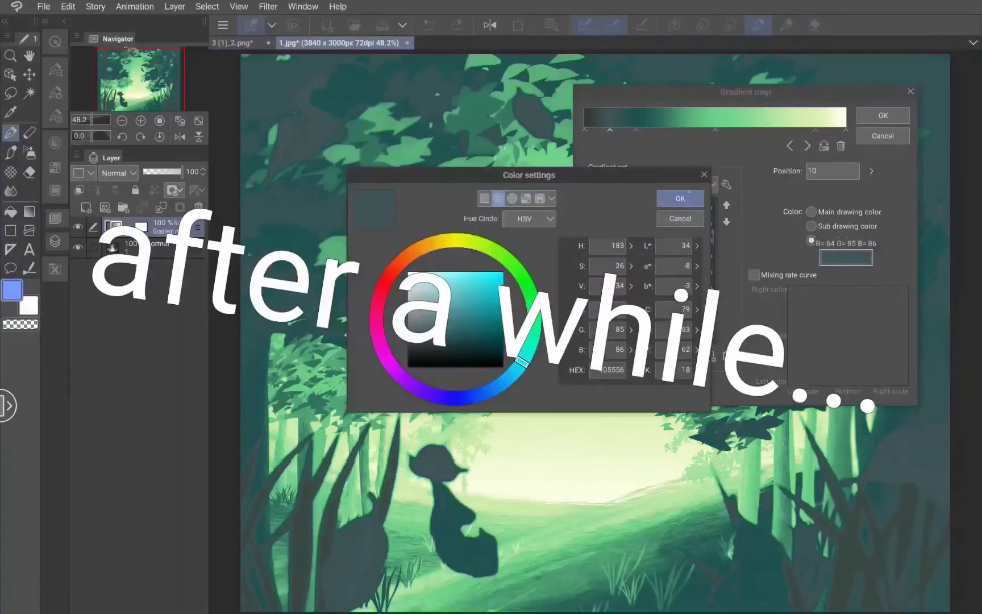
left_click(681, 198)
left_click(840, 146)
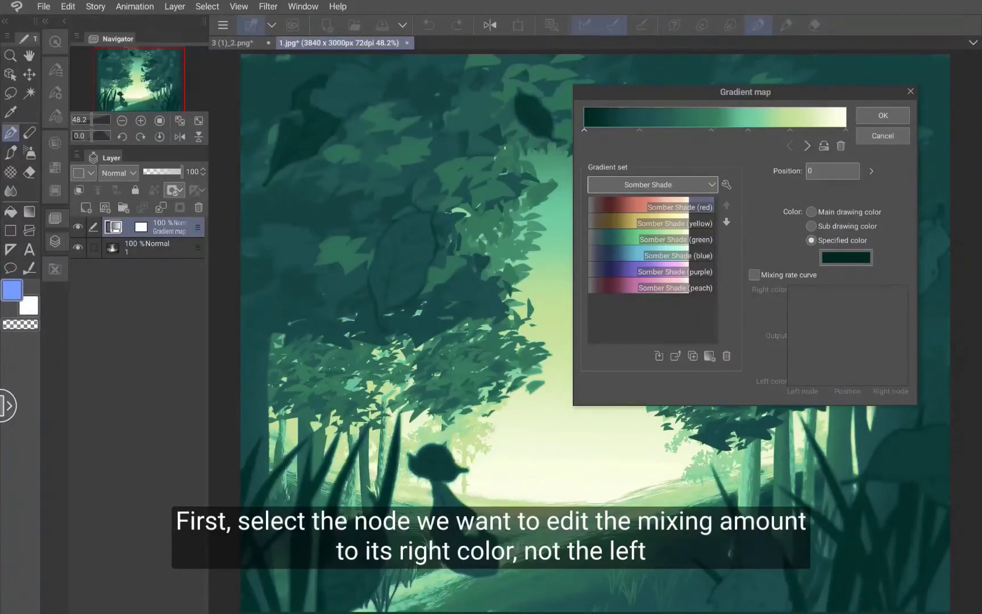
- Enable the mixing rate curve for the gradient node at position 0
left_click(754, 275)
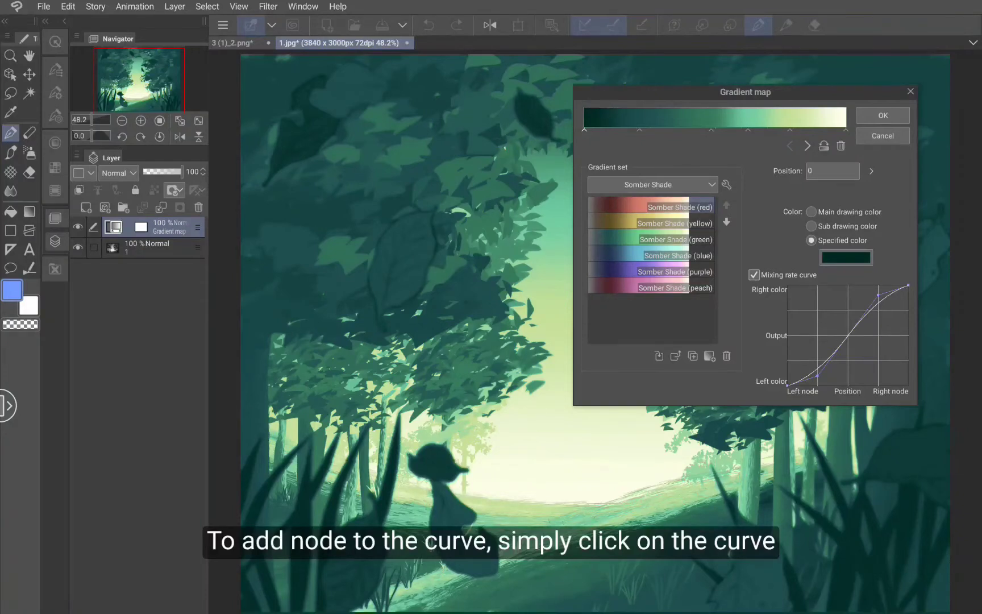
- Add a trial point to the upper part of the mixing rate curve and remove it
mouse_move(863, 319)
left_mouse_down()
mouse_move(877, 321)
mouse_move(863, 312)
mouse_move(867, 326)
mouse_move(860, 309)
mouse_move(867, 325)
left_mouse_up()
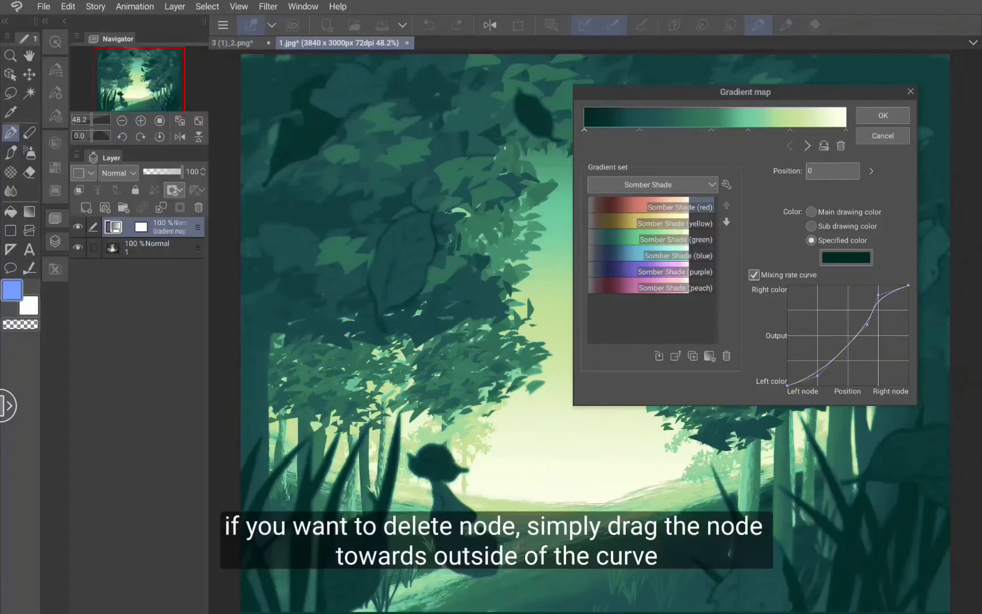
left_click_drag(867, 324, 914, 330)
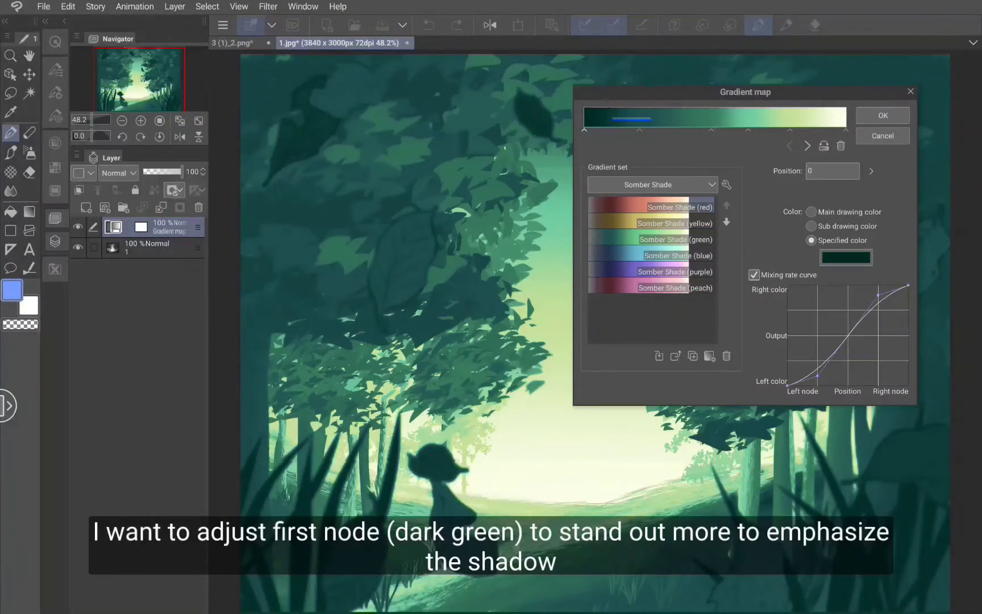
- Remove both intermediate points from the dark green node's mixing rate curve, lower its right end by about a quarter and apply the gradient map
left_click(585, 130)
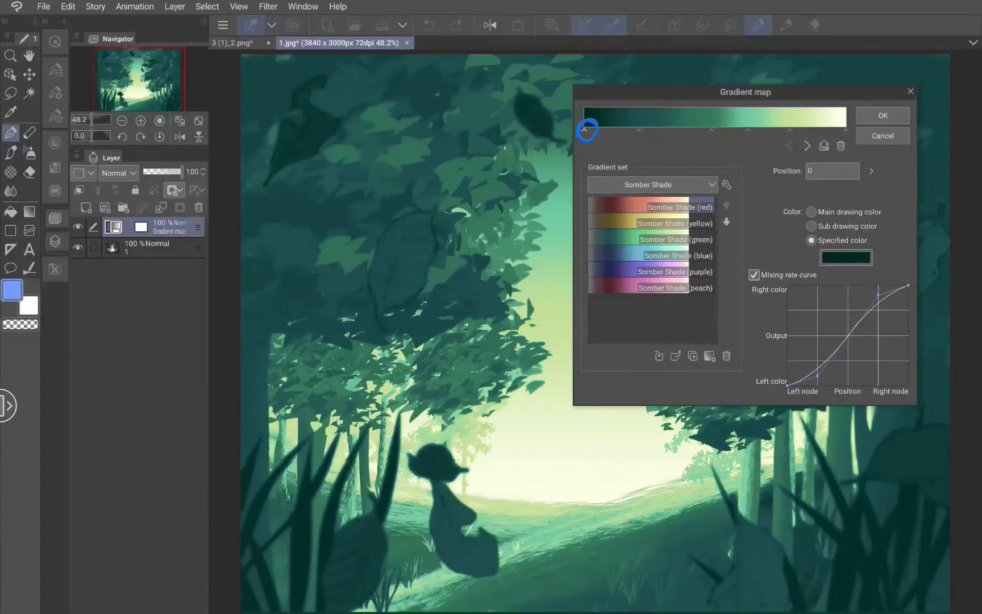
left_click(640, 130)
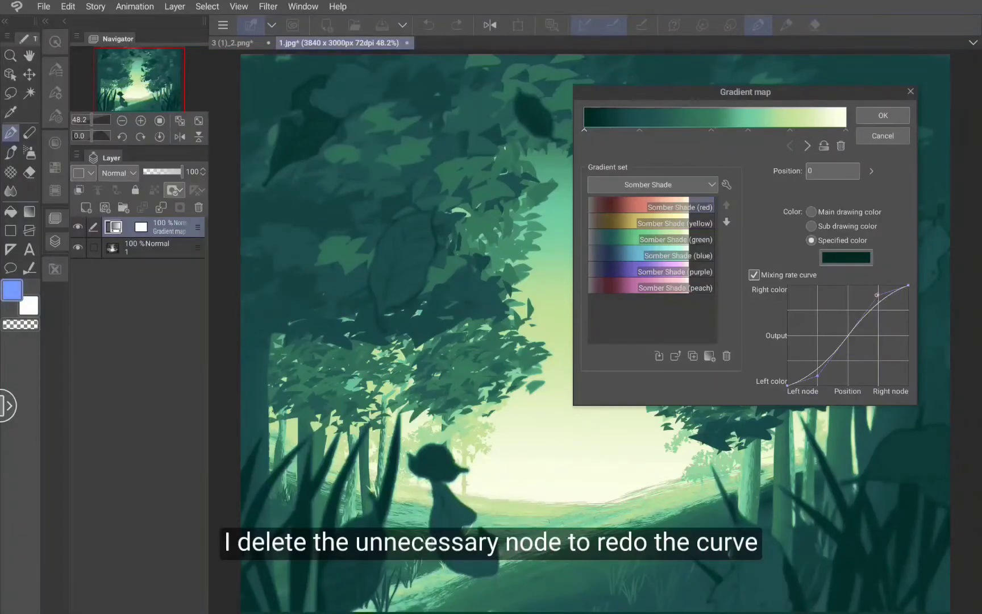
left_click_drag(877, 294, 942, 333)
left_click_drag(816, 375, 856, 437)
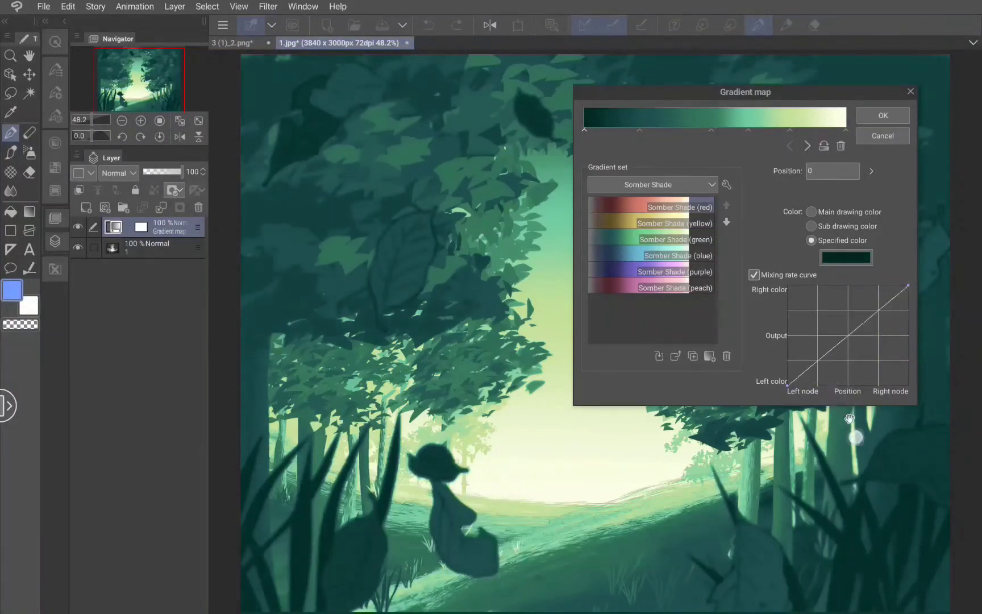
left_click_drag(908, 285, 911, 311)
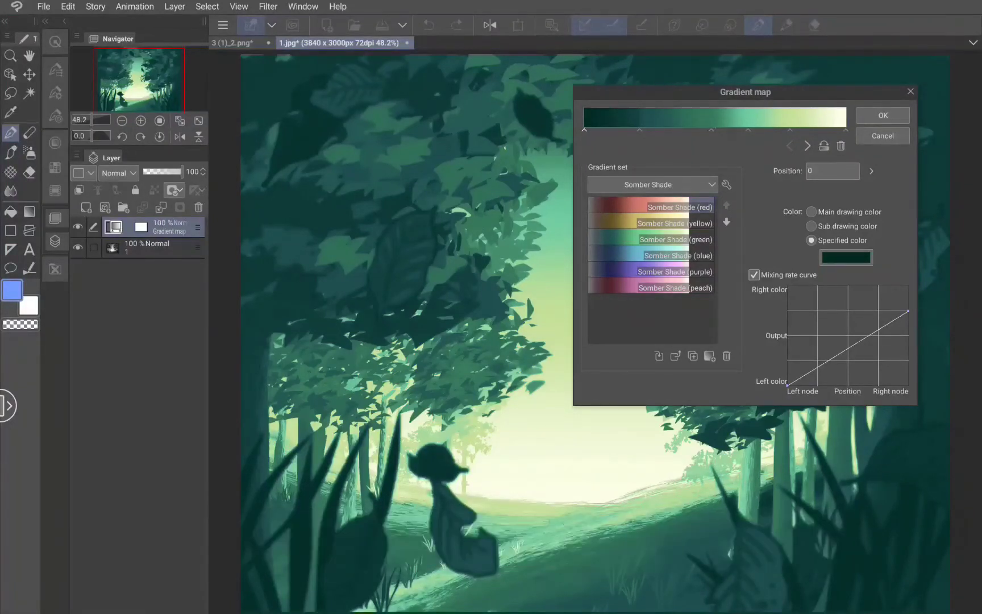
left_click(878, 115)
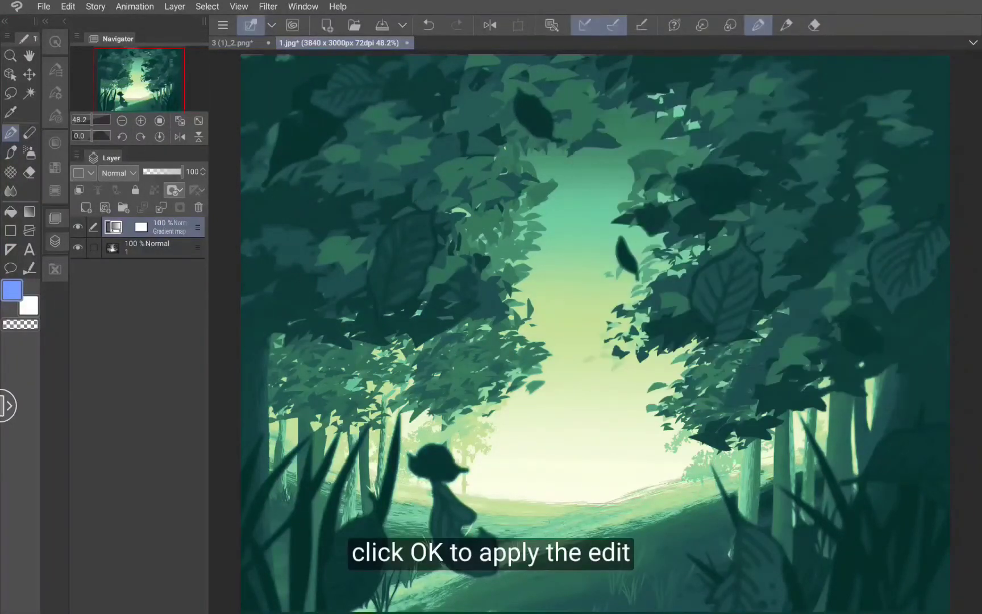
- Compare the darkest shadows of the forest before and after the curve edit by undoing and redoing it
key("ctrl+z")
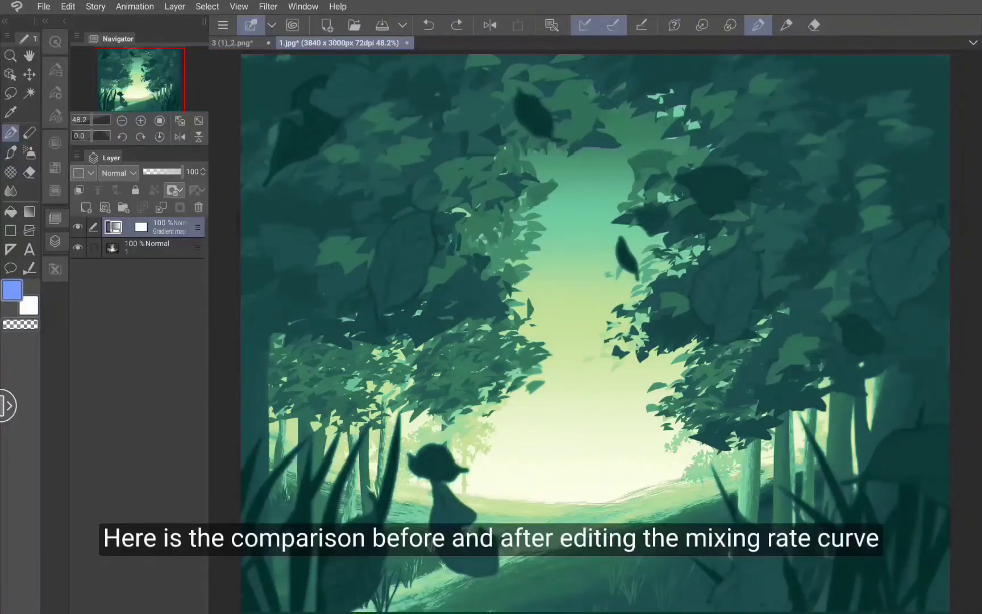
key("ctrl+y")
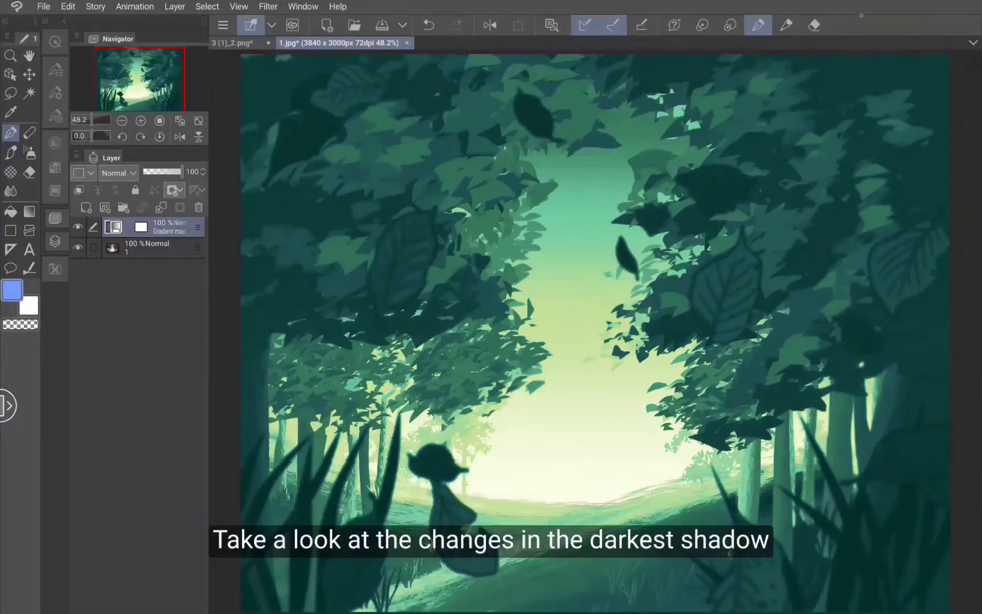
mouse_move(364, 87)
left_mouse_down()
mouse_move(269, 181)
mouse_move(278, 122)
left_mouse_up()
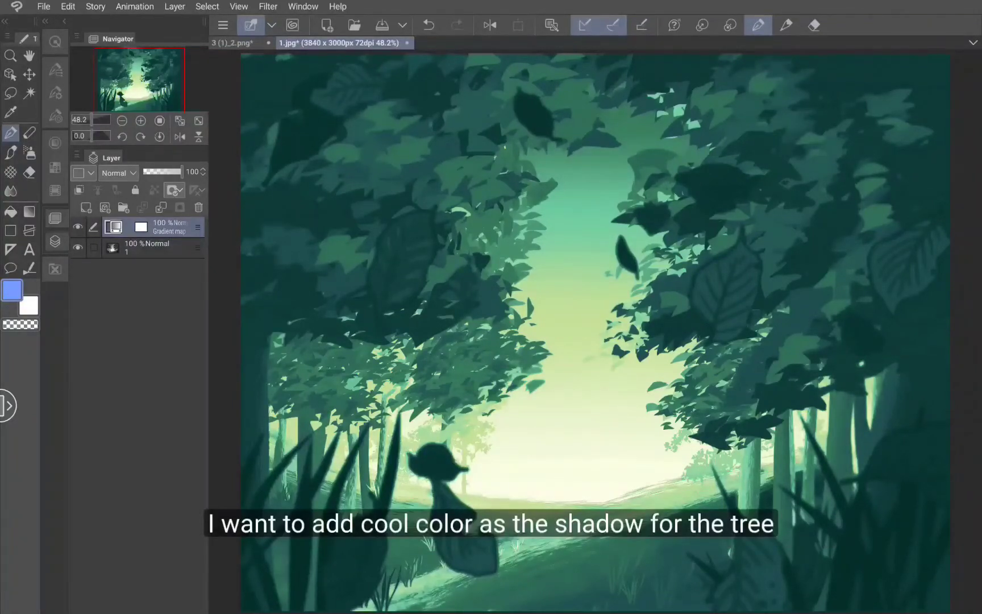
- Add a gradient map correction layer with the Blue Sky (dark) preset from the Sky set and set its opacity to 50%
left_click(174, 7)
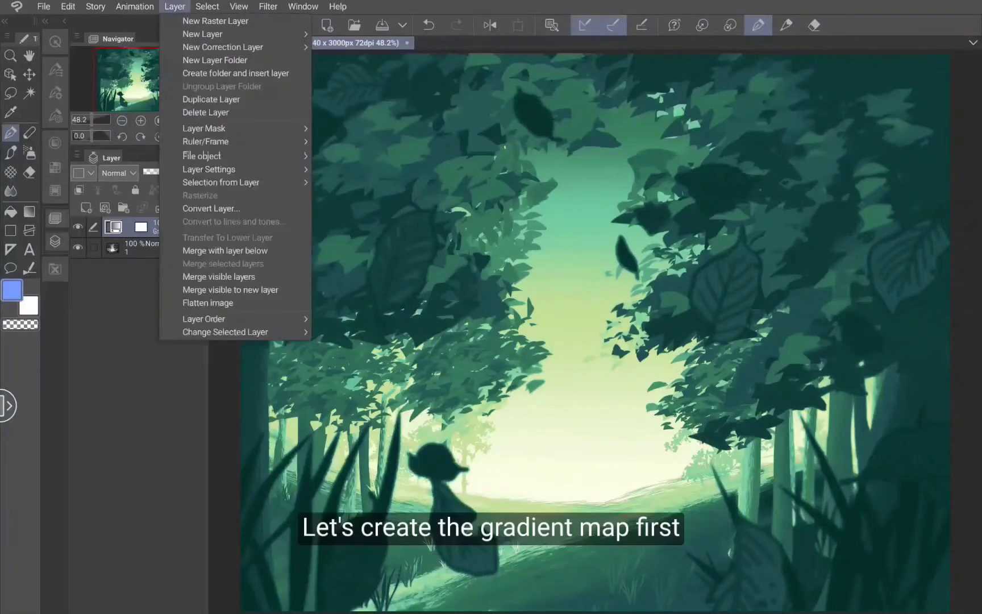
mouse_move(251, 53)
left_click(364, 153)
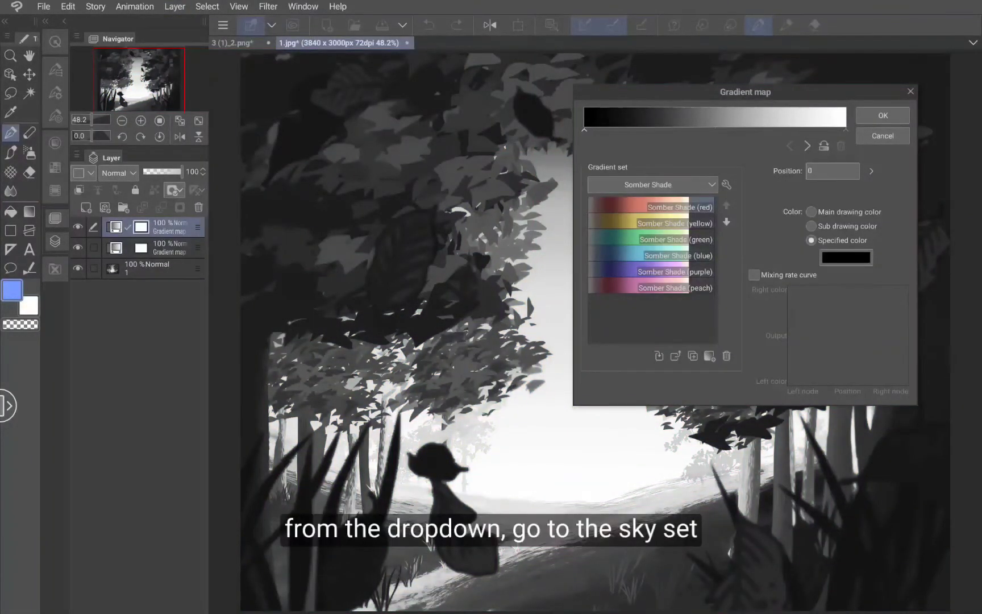
left_click(653, 184)
left_click(632, 210)
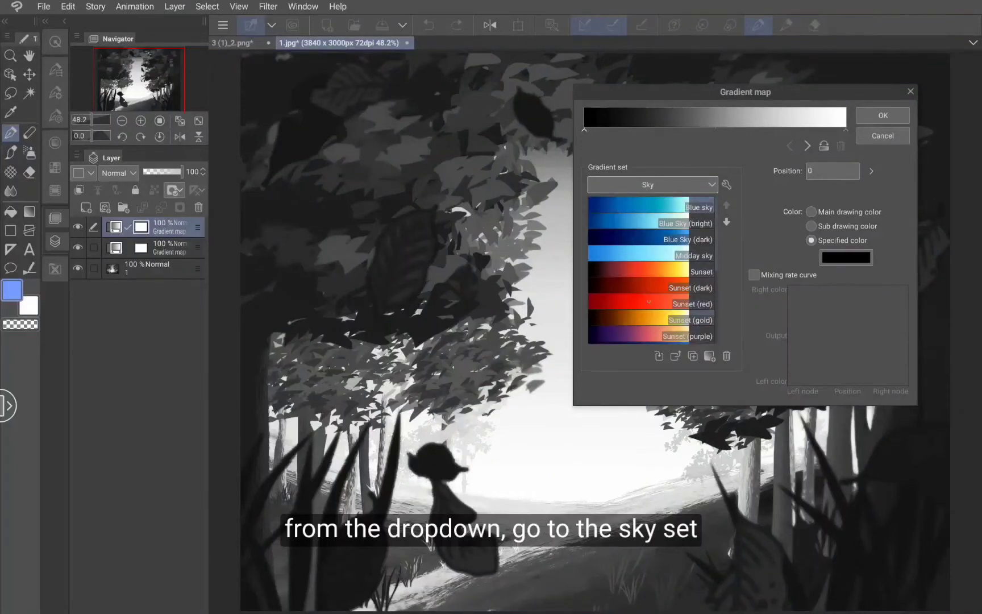
left_click(661, 240)
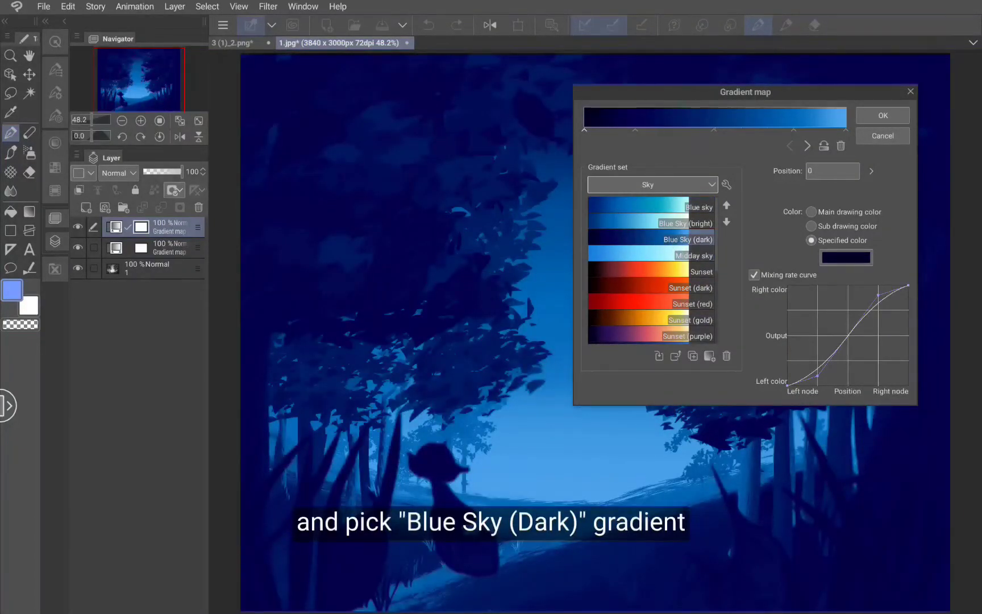
left_click(870, 114)
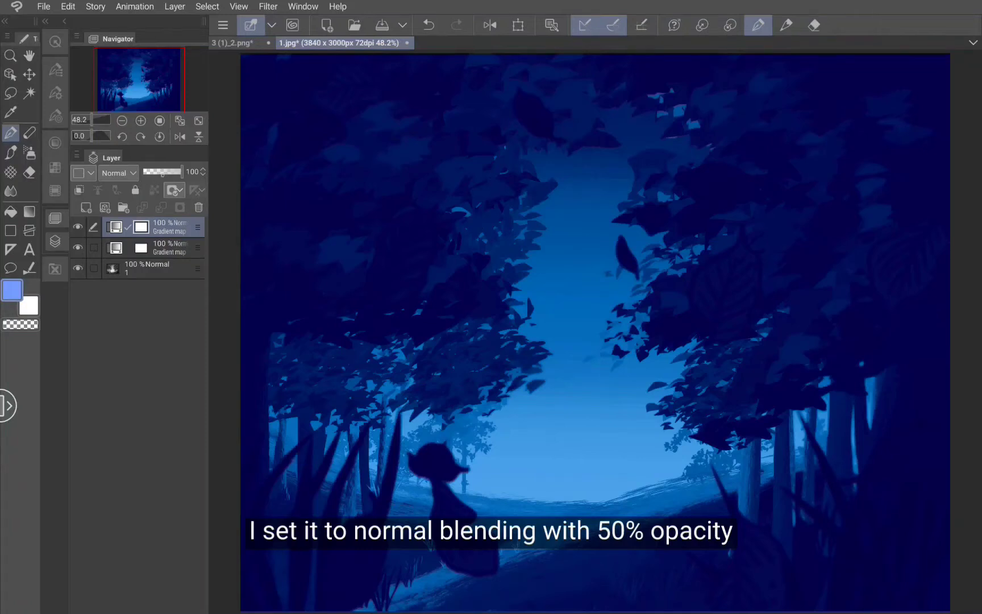
left_click(162, 172)
left_click(162, 172)
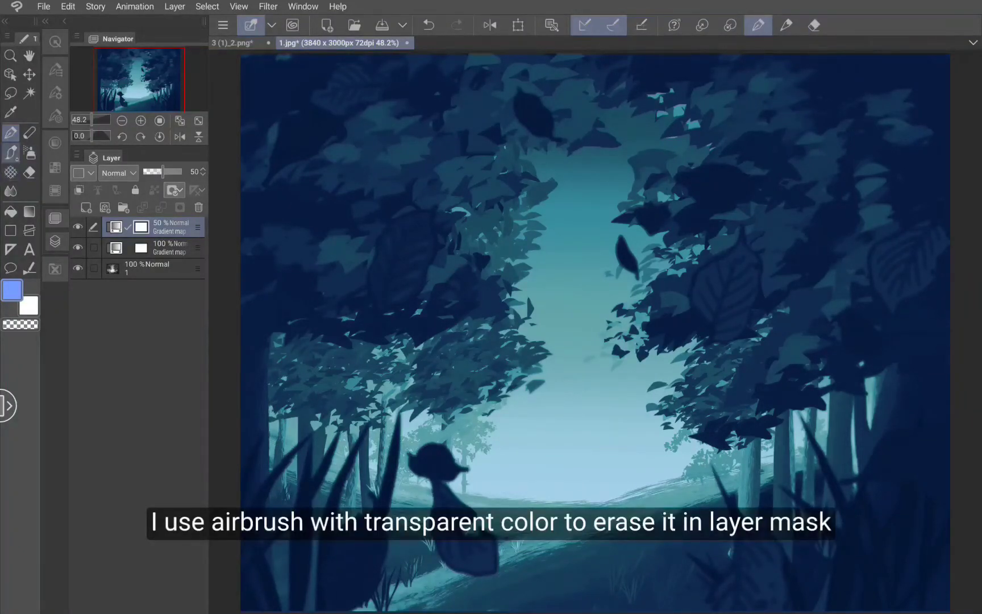
- Erase the blue gradient map's layer mask over the bright clearing, inner foliage and seated figure using the airbrush with transparent colour
left_click(29, 153)
left_click(19, 324)
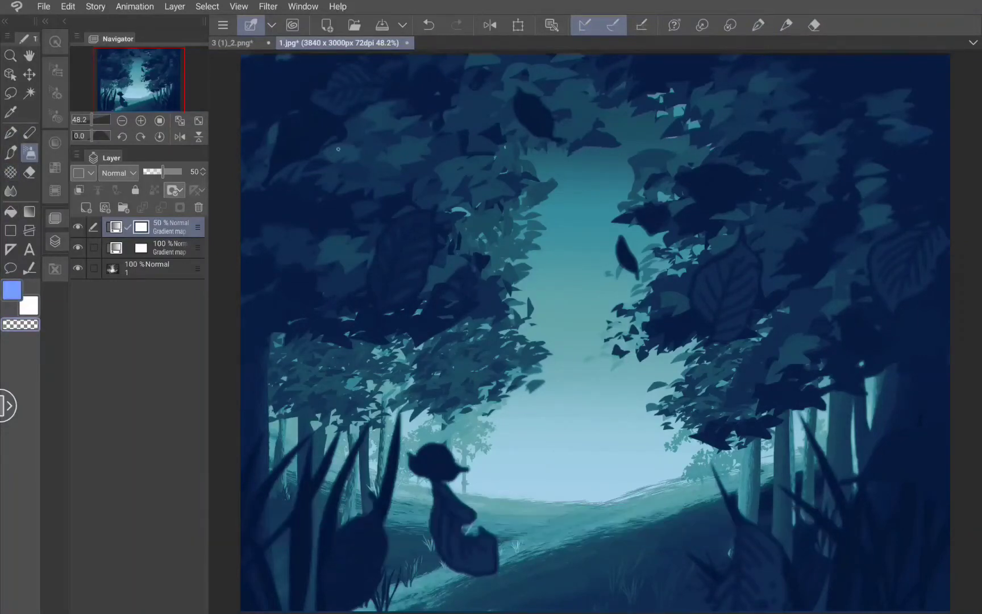
scroll(620, 296, "down", 1)
mouse_move(557, 267)
left_mouse_down()
mouse_move(544, 356)
mouse_move(440, 389)
mouse_move(457, 373)
mouse_move(446, 427)
mouse_move(496, 391)
mouse_move(508, 421)
mouse_move(653, 423)
mouse_move(621, 205)
mouse_move(600, 334)
mouse_move(523, 432)
left_mouse_up()
mouse_move(570, 327)
left_mouse_down()
mouse_move(574, 295)
mouse_move(620, 366)
mouse_move(607, 340)
mouse_move(588, 438)
mouse_move(671, 441)
left_mouse_up()
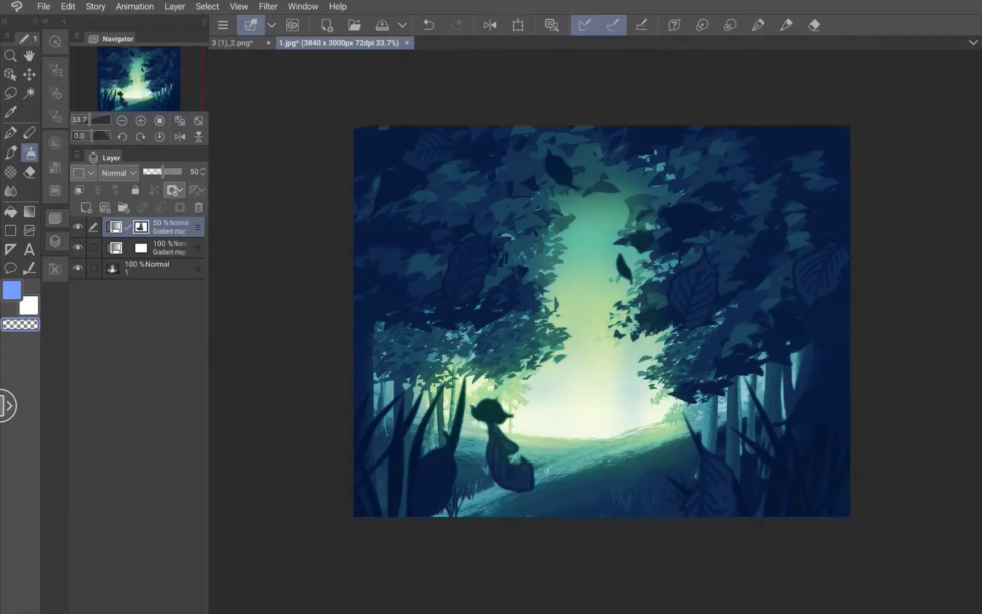
mouse_move(612, 201)
left_mouse_down()
mouse_move(627, 397)
mouse_move(637, 390)
mouse_move(552, 387)
mouse_move(511, 407)
mouse_move(530, 372)
mouse_move(506, 376)
left_mouse_up()
mouse_move(641, 293)
left_mouse_down()
mouse_move(676, 384)
mouse_move(658, 433)
mouse_move(541, 482)
left_mouse_up()
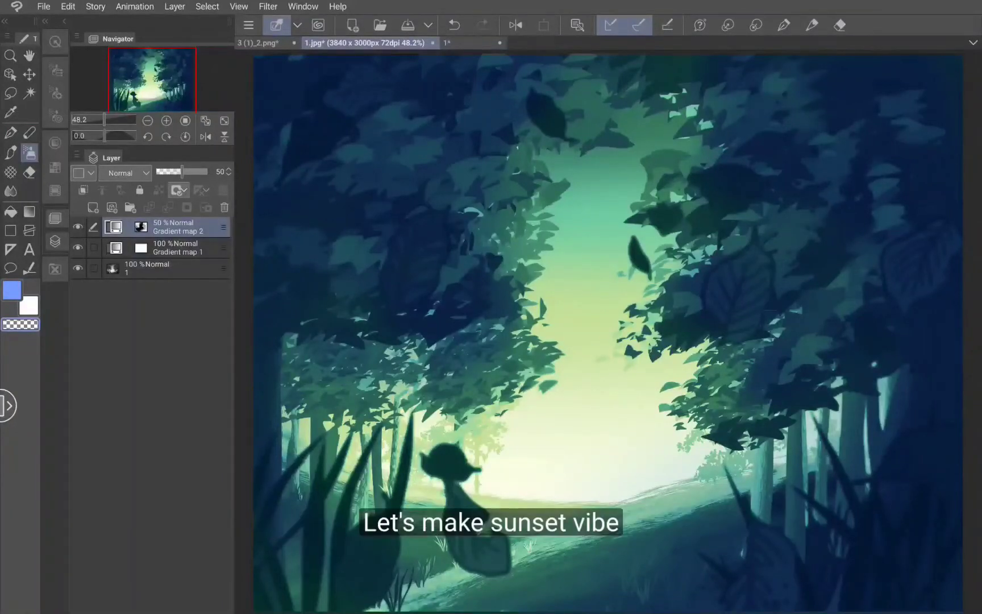
- Add another gradient map correction layer above the blue one using the Sunset (dark) preset from the Sky set
left_click(175, 7)
mouse_move(239, 46)
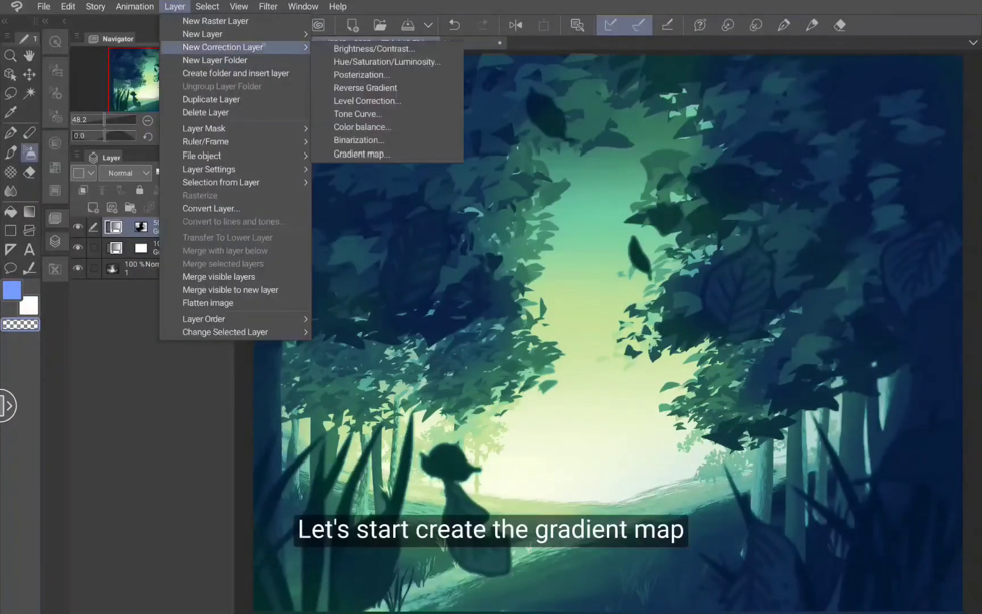
left_click(364, 153)
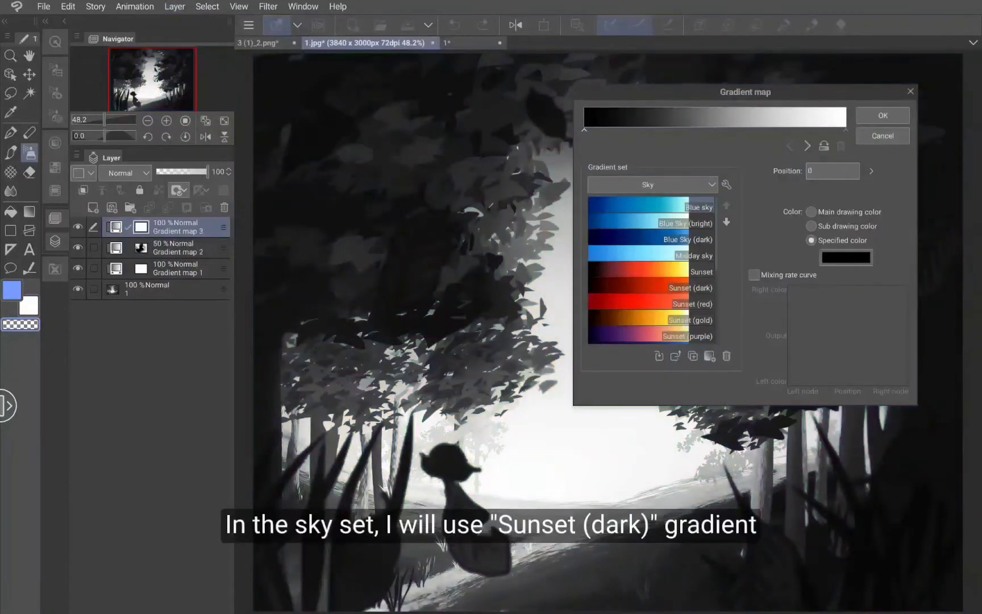
scroll(652, 271, "down", 3)
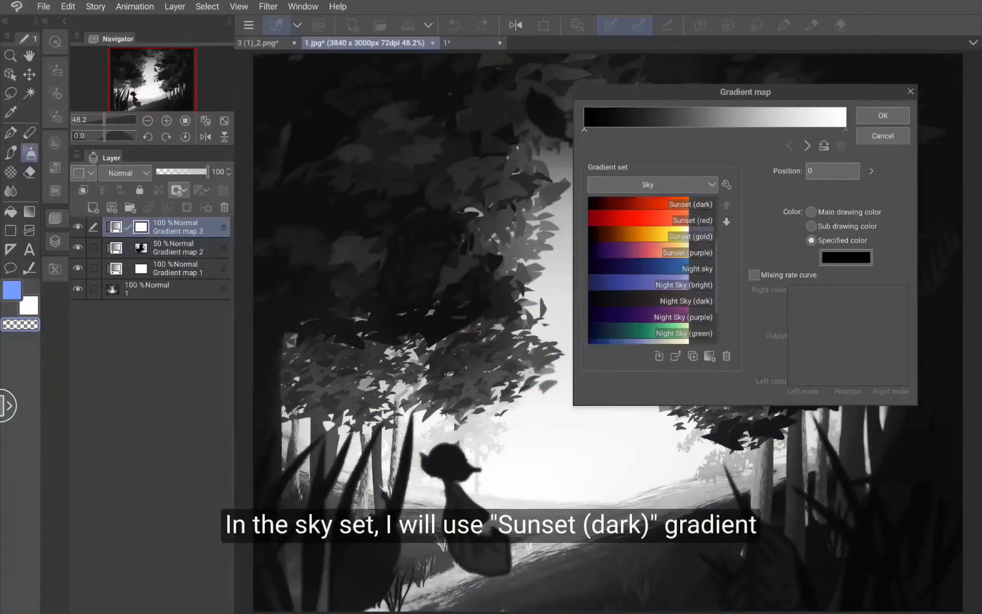
left_click(699, 206)
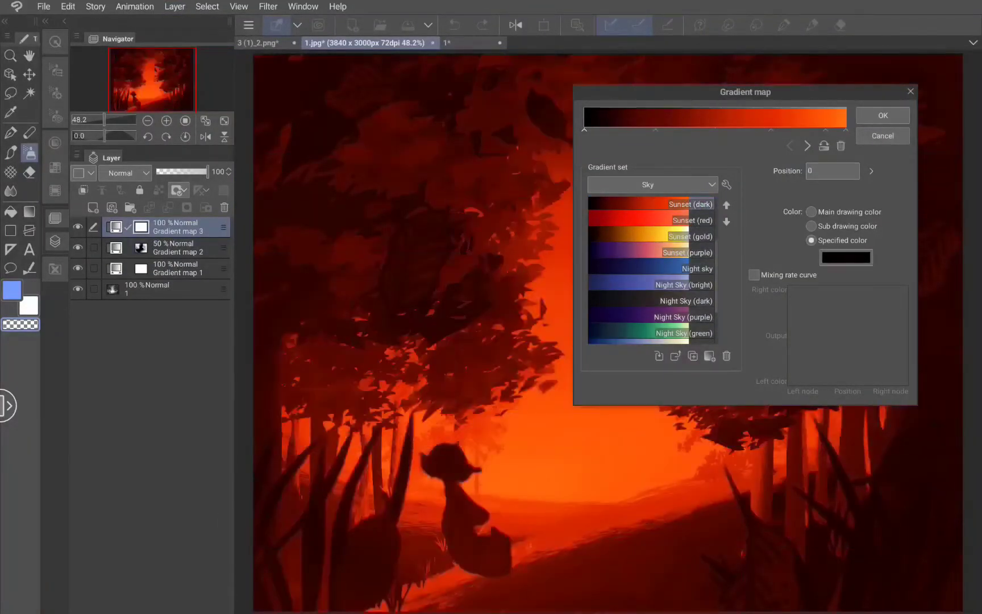
scroll(642, 287, "up", 2)
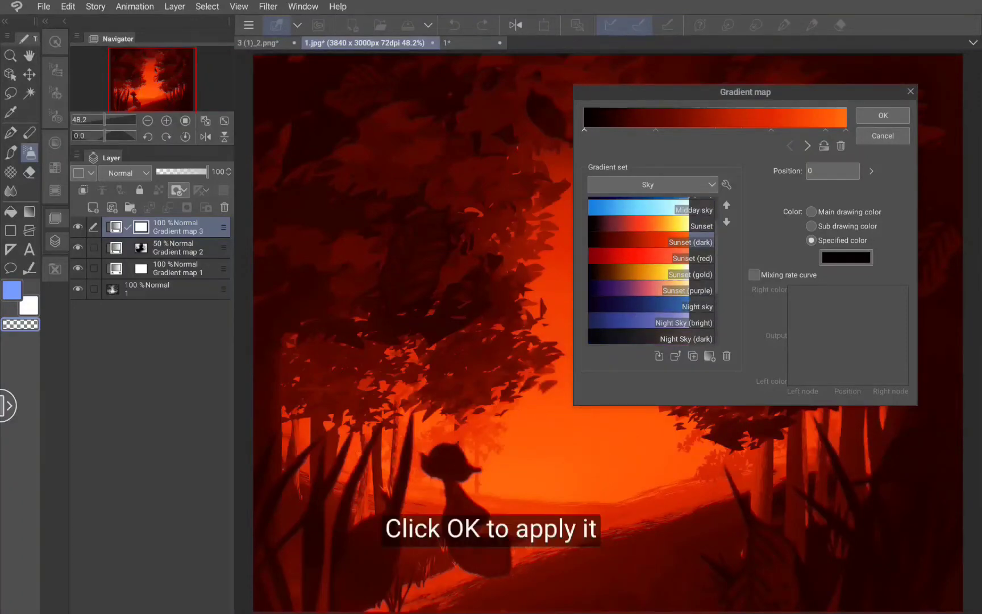
left_click(882, 115)
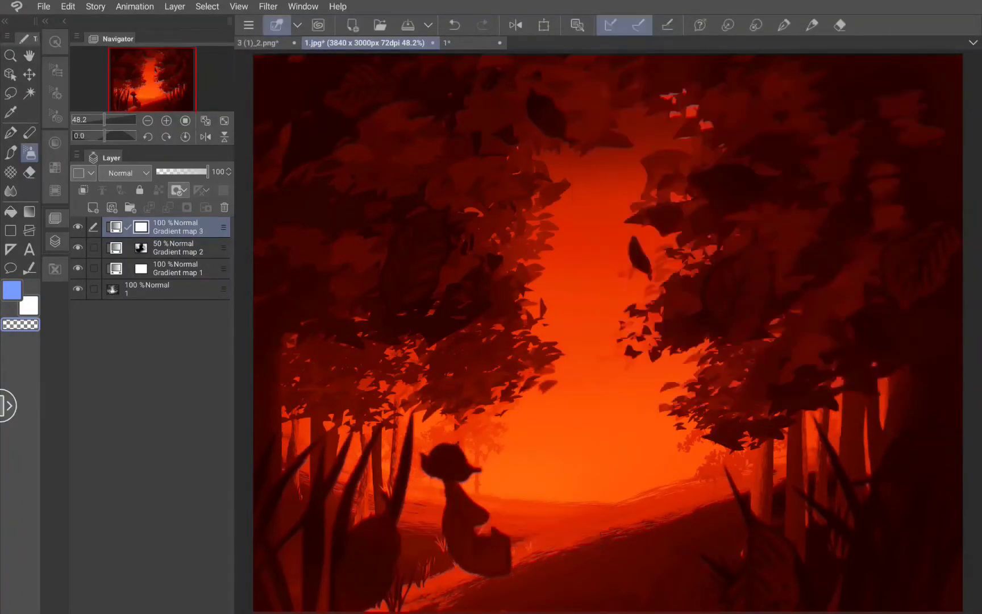
- Set the sunset gradient map's blending mode to Add (Glow) and erase its mask over the shadow areas with the transparent airbrush
left_click(125, 173)
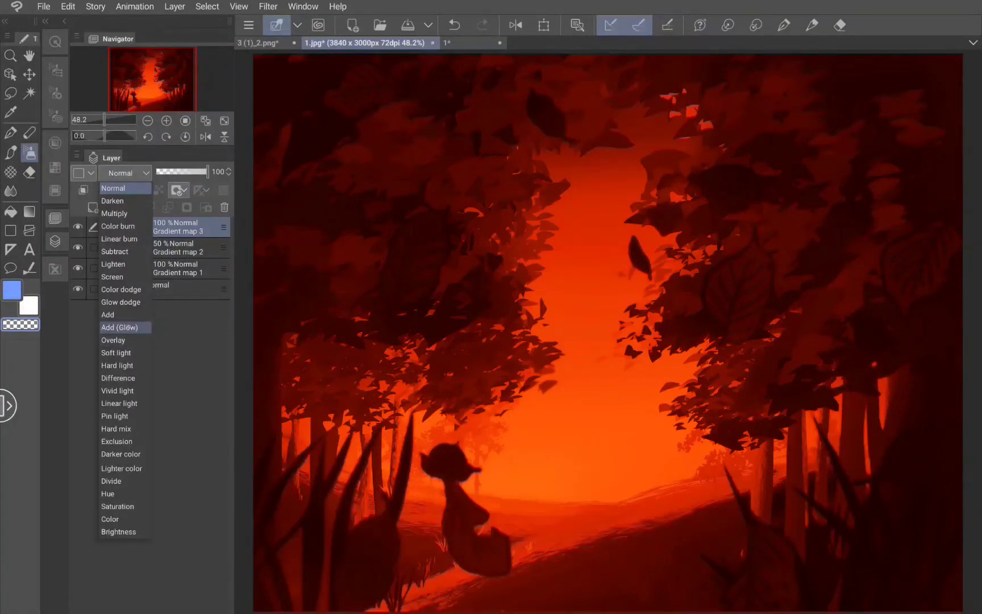
left_click(119, 327)
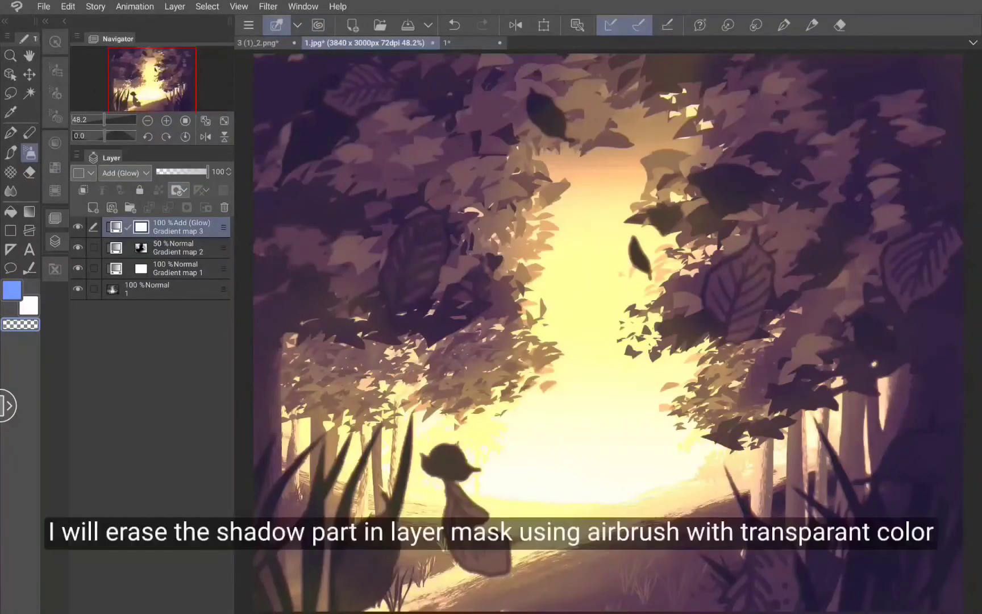
mouse_move(543, 72)
left_mouse_down()
mouse_move(460, 331)
mouse_move(239, 405)
left_mouse_up()
mouse_move(496, 261)
left_mouse_down()
mouse_move(484, 297)
mouse_move(451, 337)
mouse_move(275, 390)
left_mouse_up()
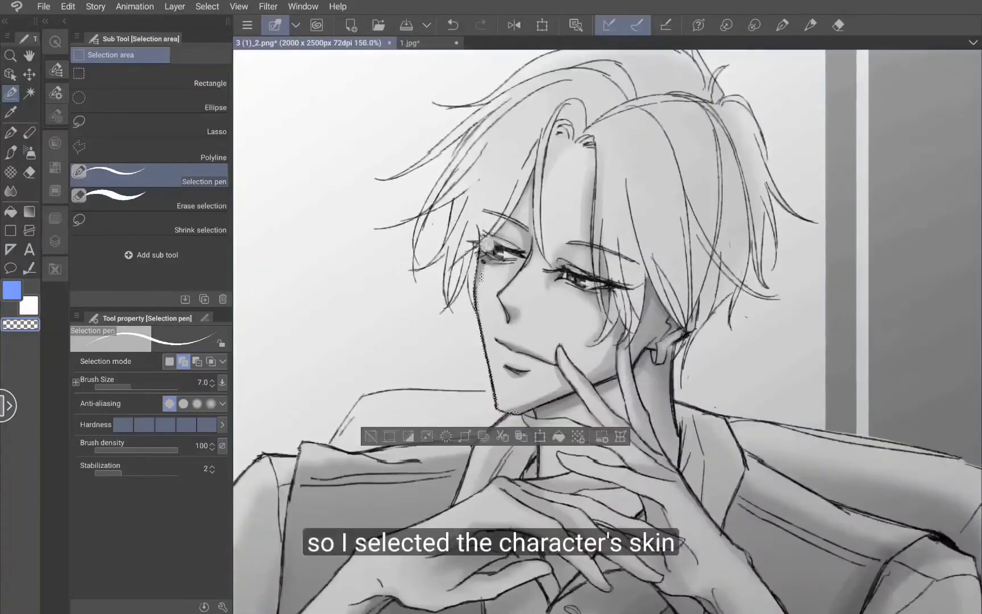
- Select the character's skin in 3 (1)_2.png with the Selection pen and add a gradient map layer there using Somber Shade (red)
mouse_move(484, 247)
left_mouse_down()
mouse_move(526, 198)
mouse_move(516, 210)
mouse_move(531, 175)
mouse_move(533, 238)
mouse_move(551, 273)
mouse_move(545, 227)
mouse_move(557, 133)
mouse_move(540, 208)
mouse_move(551, 270)
mouse_move(571, 145)
mouse_move(590, 154)
left_mouse_up()
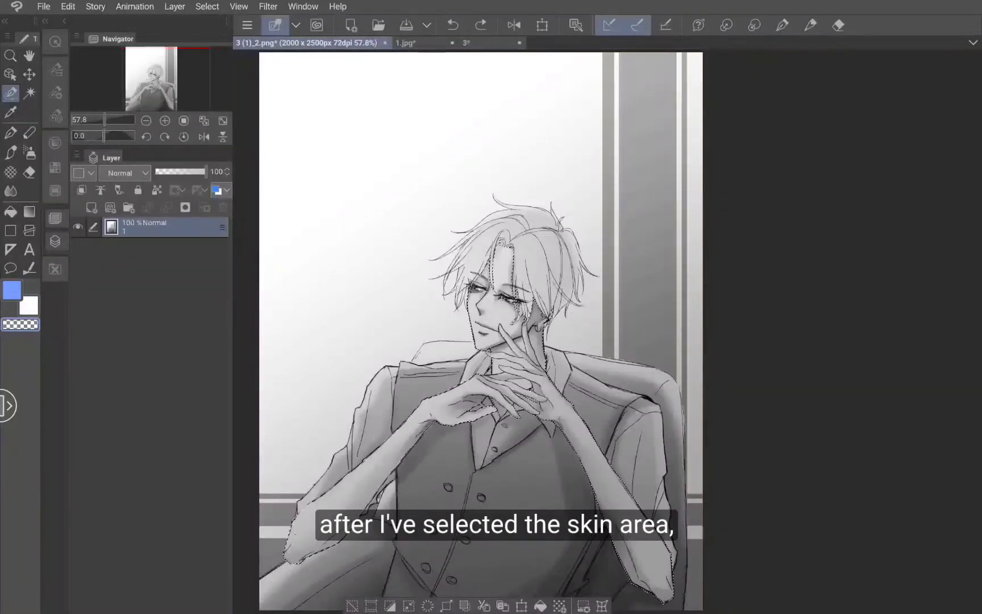
left_click(174, 6)
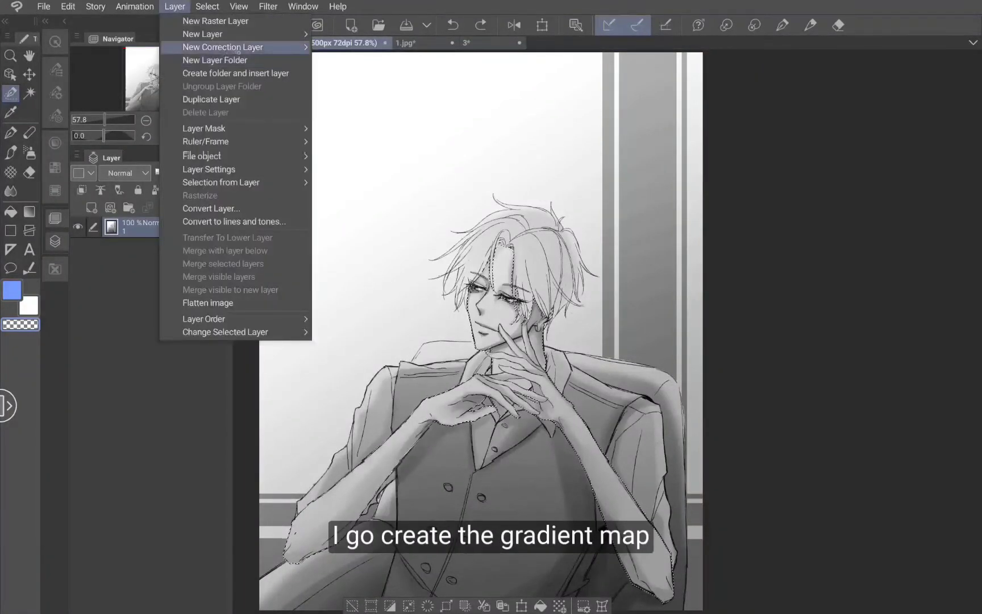
mouse_move(236, 50)
left_click(364, 148)
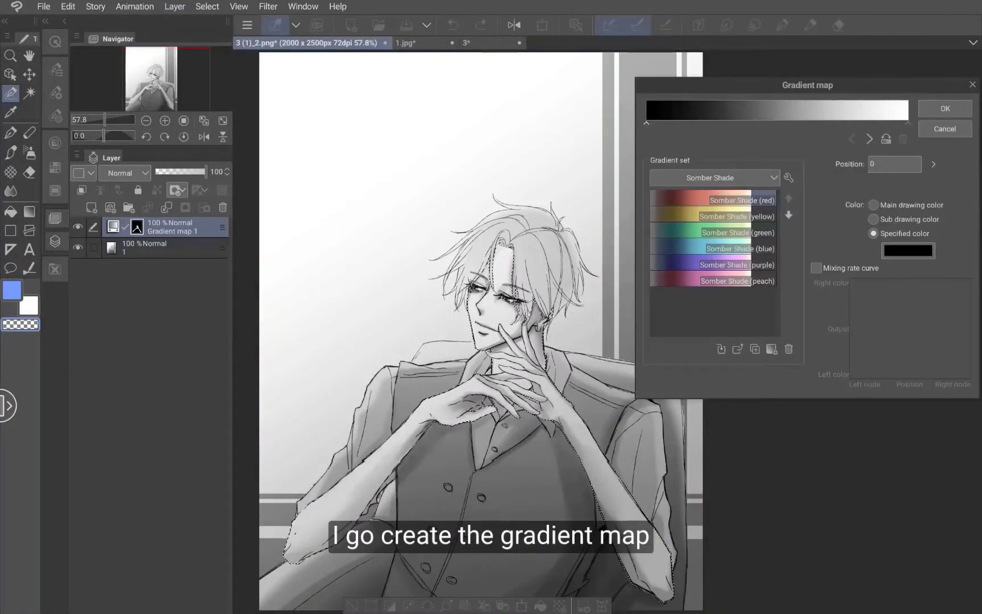
double_click(713, 200)
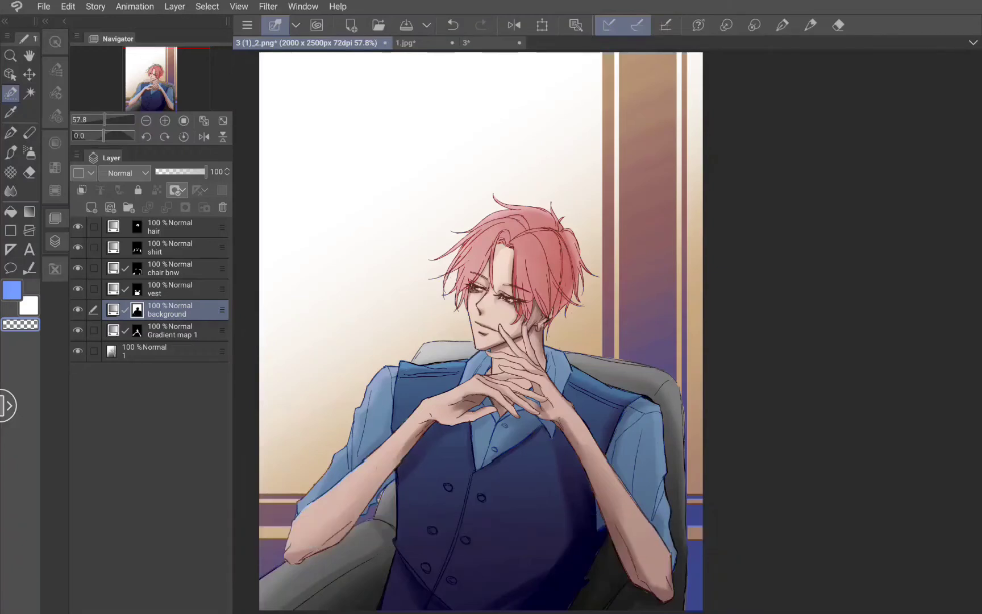
- Examine the gradient map settings of the background, vest, chair bnw, shirt and hair layers in turn
double_click(113, 309)
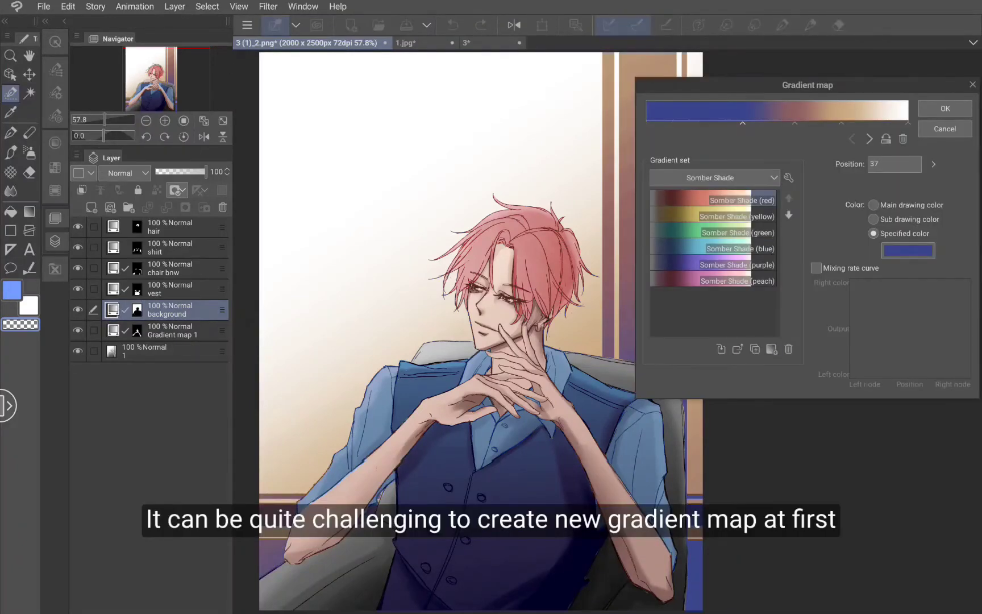
key("Return")
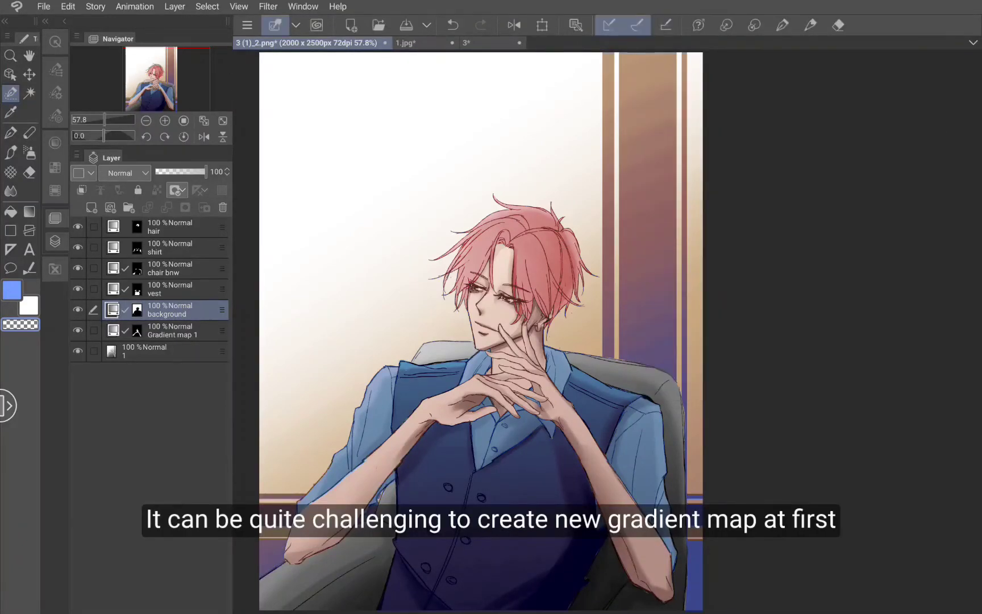
left_click(114, 289)
double_click(113, 289)
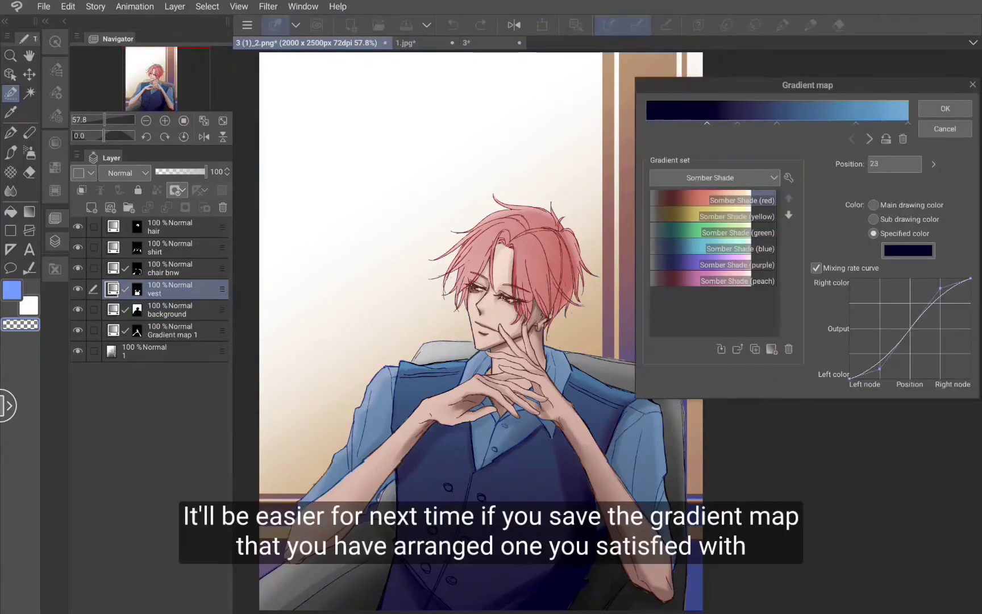
left_click(946, 128)
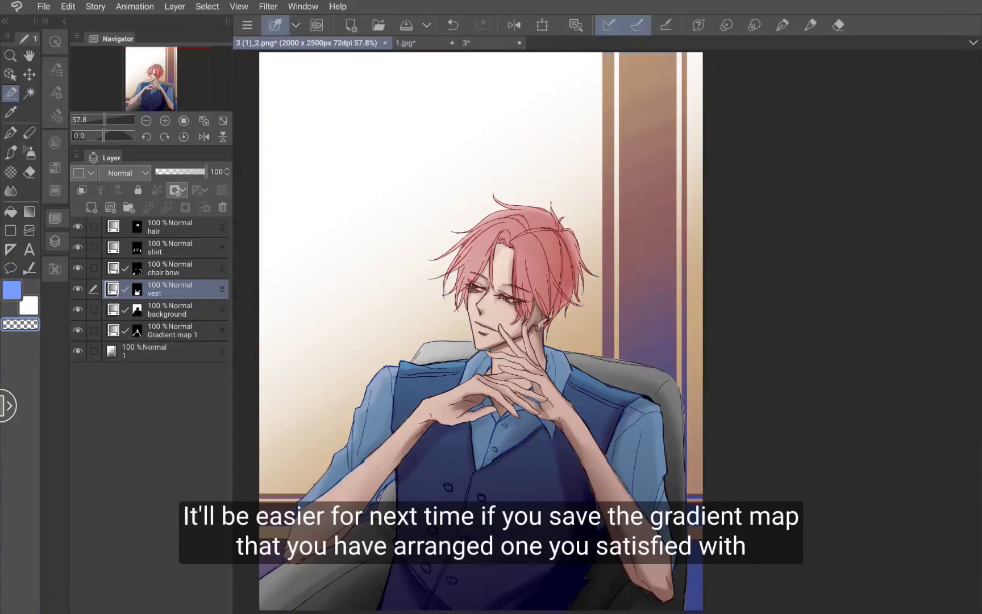
left_click(113, 268)
double_click(113, 268)
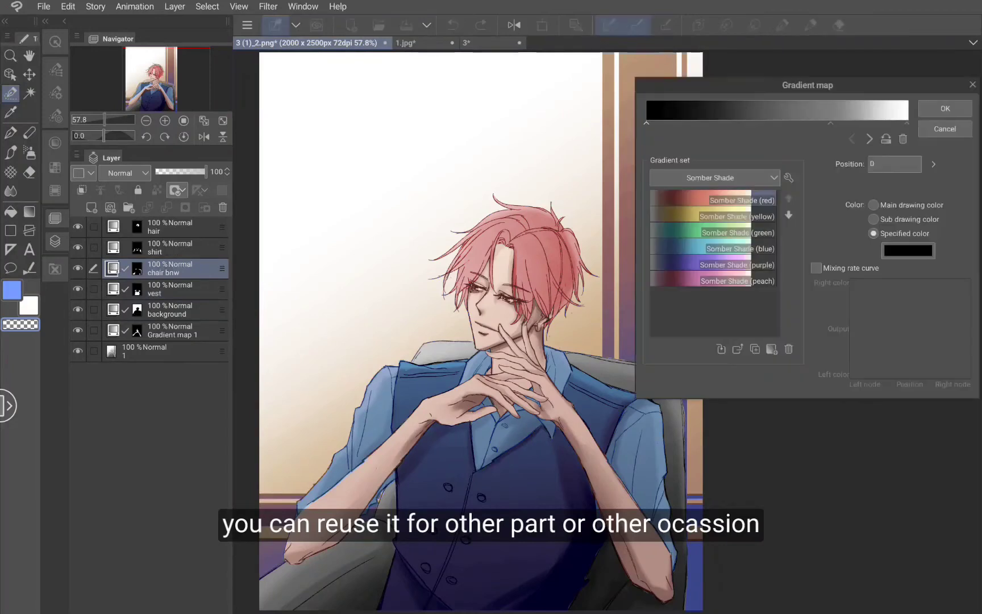
left_click(945, 129)
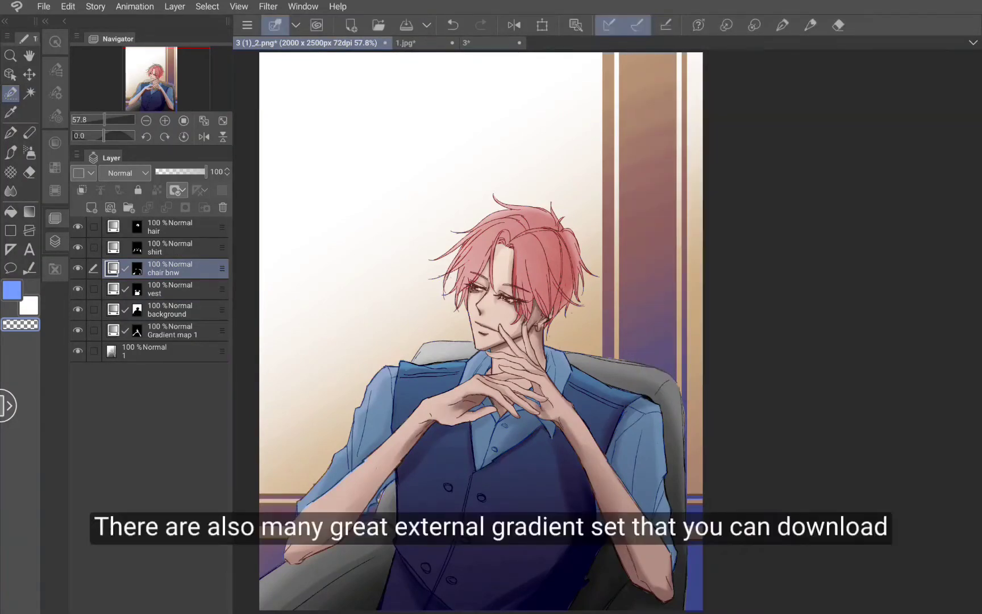
double_click(113, 247)
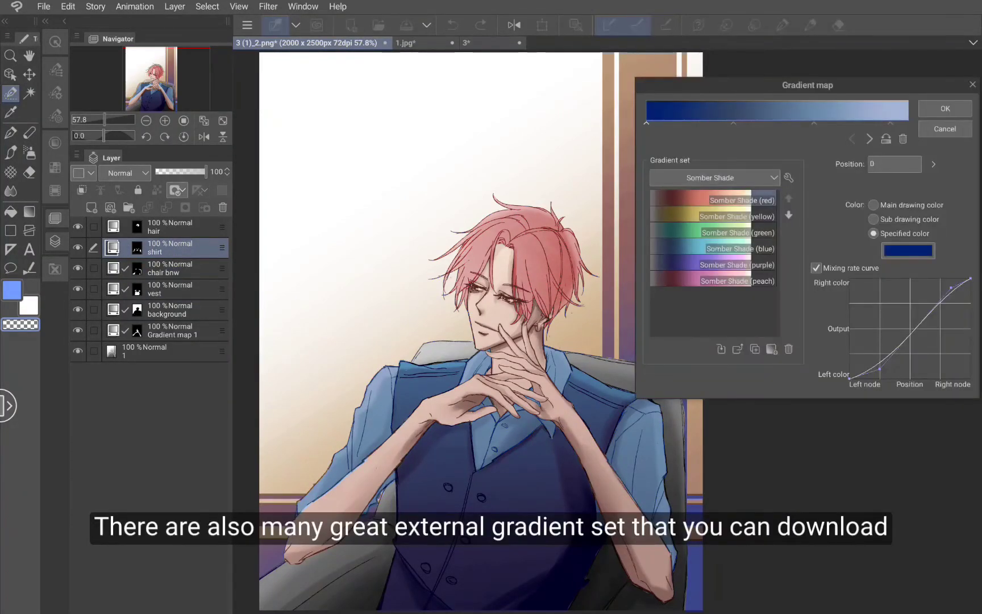
left_click(945, 129)
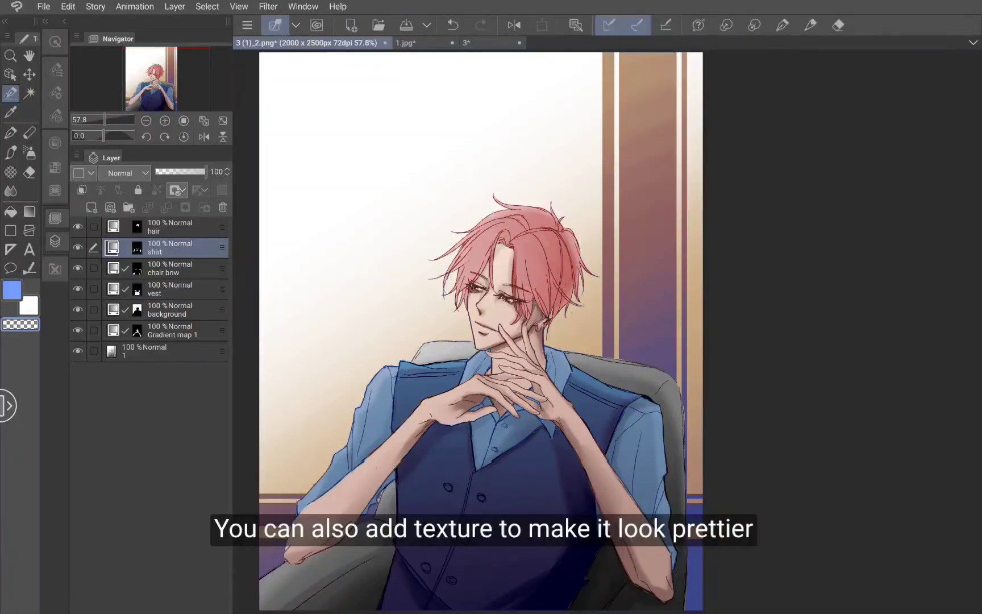
double_click(113, 226)
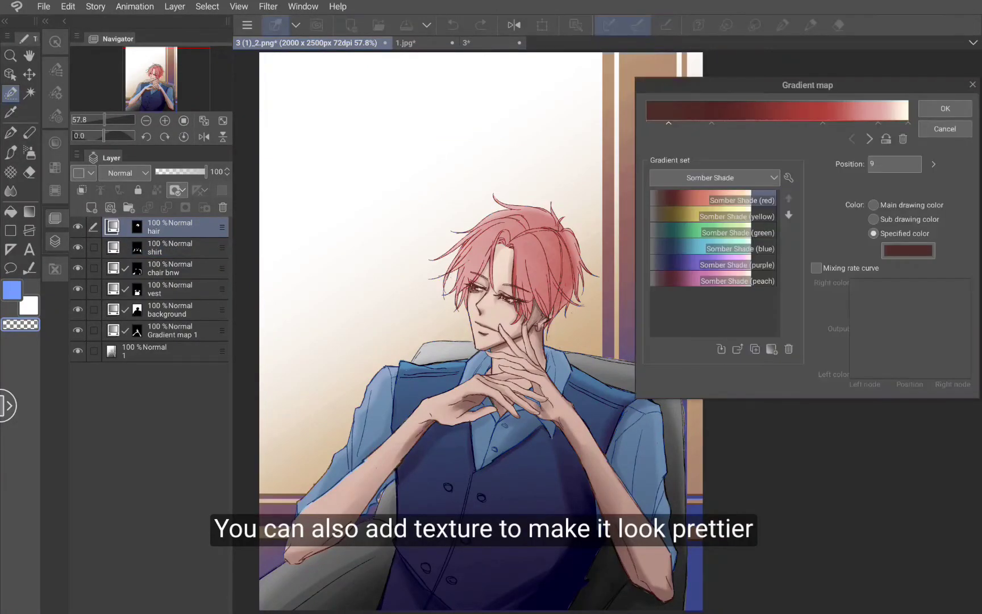
left_click(952, 134)
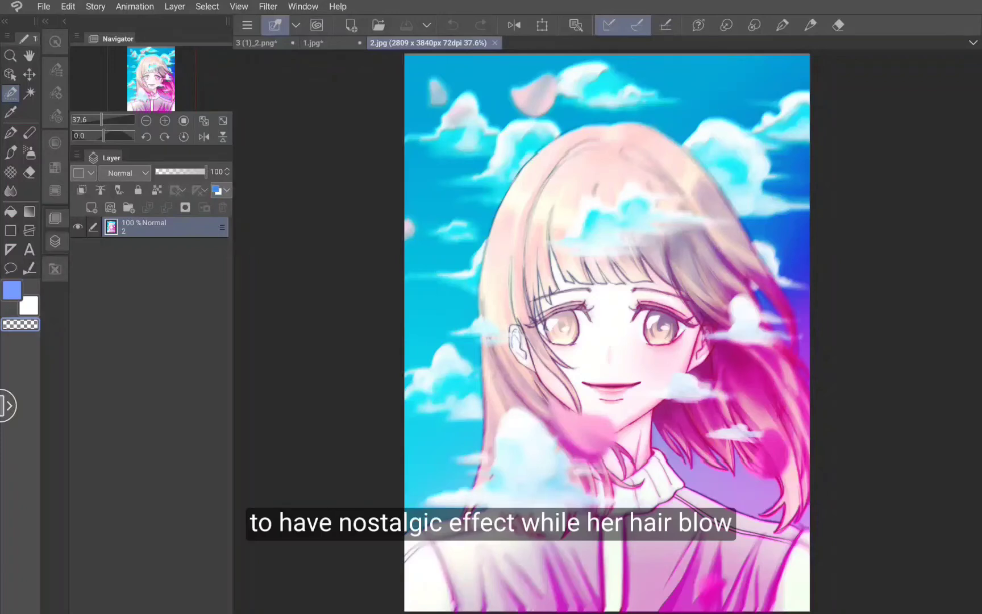
- Add a gradient map correction layer to 2.jpg using the Sunset (purple) preset from the Sky set
left_click(174, 6)
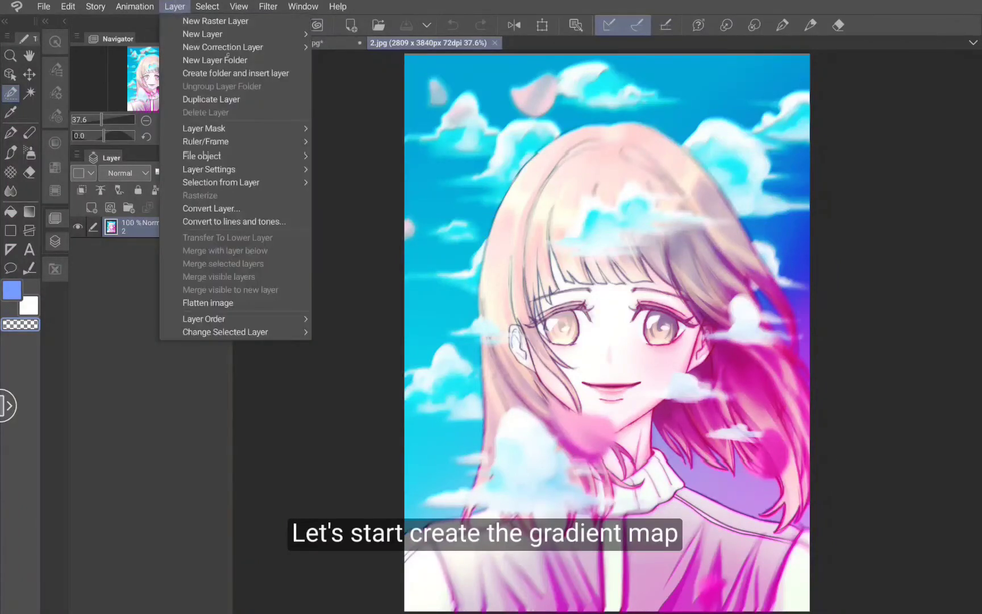
mouse_move(223, 47)
left_click(364, 154)
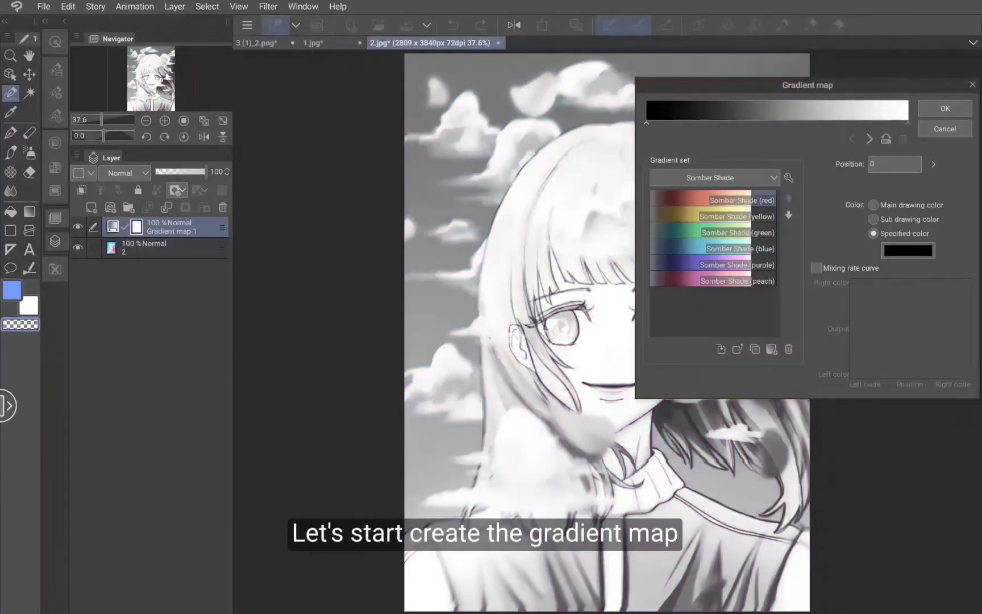
left_click(714, 178)
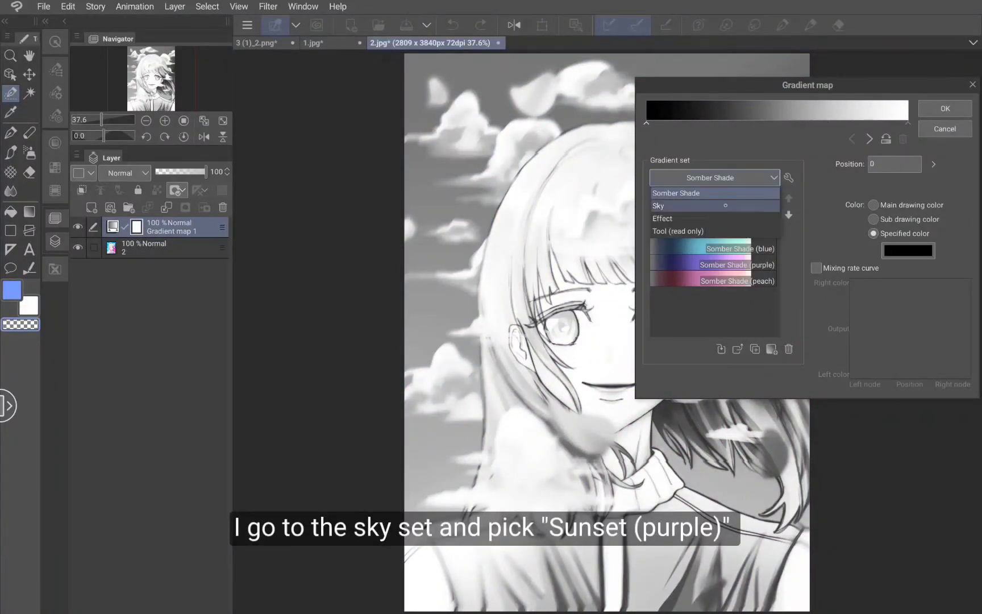
left_click(723, 206)
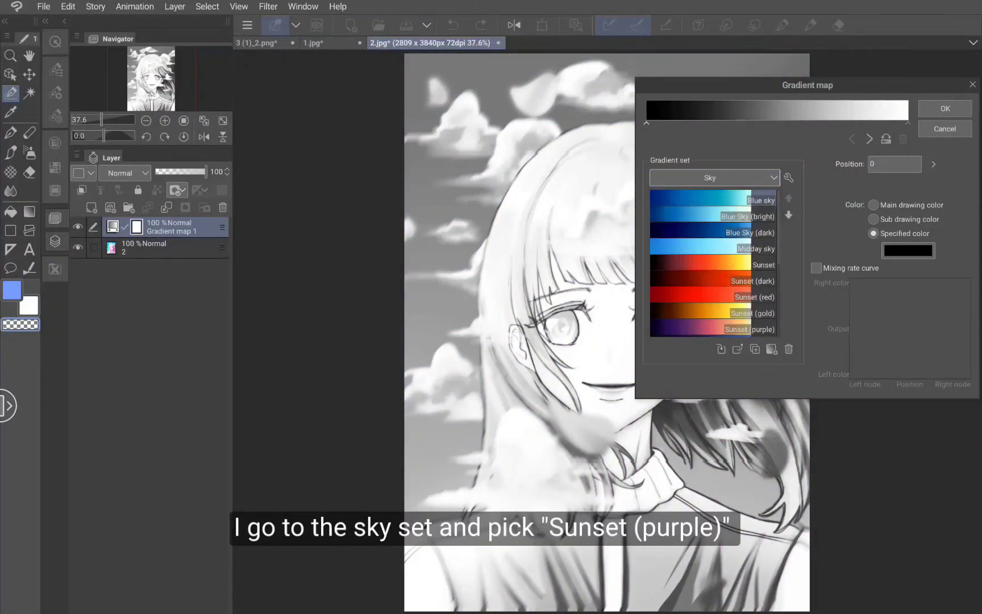
scroll(713, 263, "down", 4)
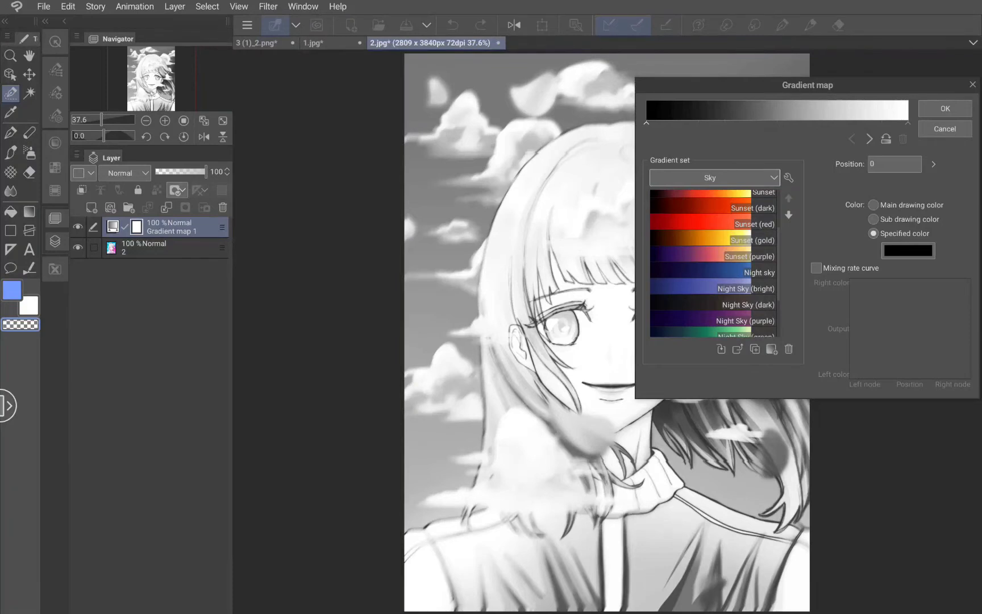
double_click(713, 255)
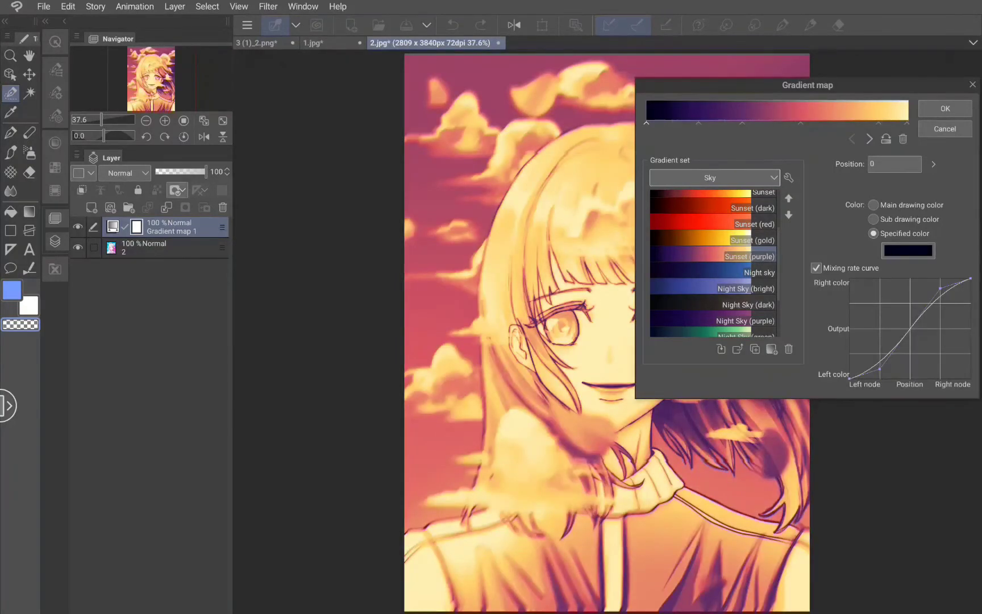
left_click(945, 108)
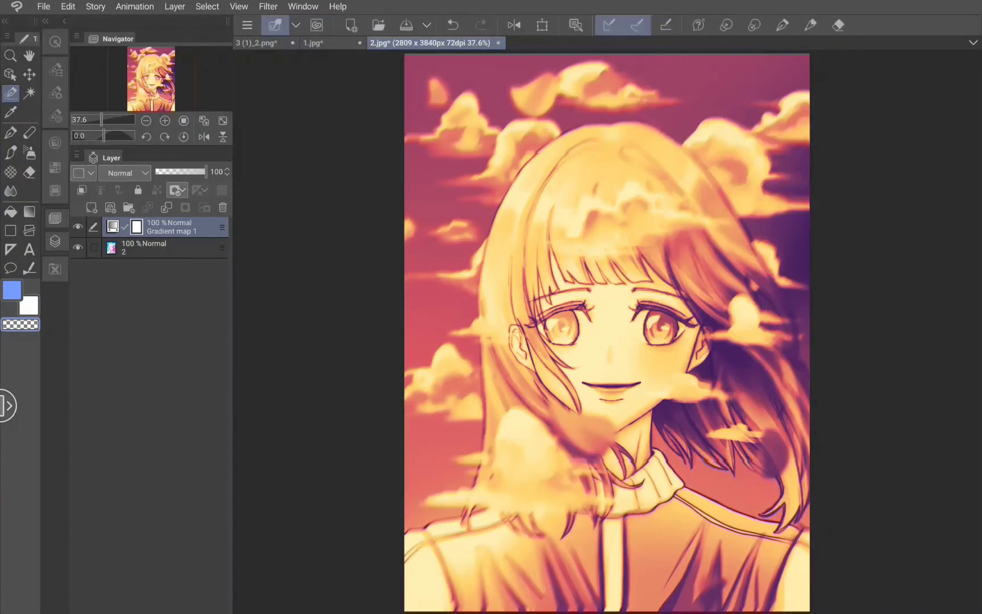
- Erase the gradient map's entire layer mask with a large eraser so the original colours show
left_click_drag(706, 210, 671, 208)
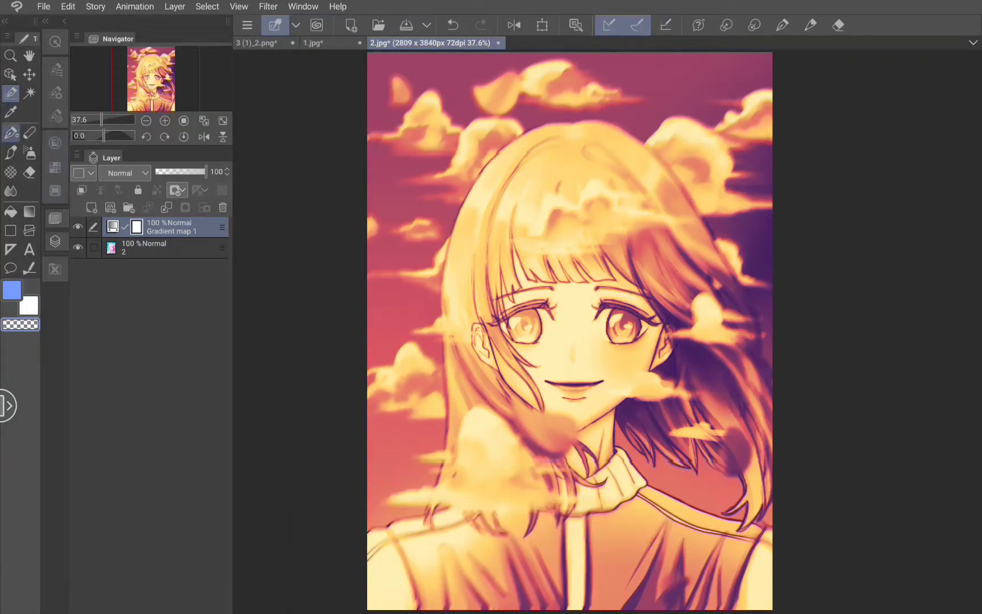
left_click(29, 172)
mouse_move(384, 59)
left_mouse_down()
mouse_move(369, 68)
mouse_move(349, 128)
mouse_move(375, 153)
mouse_move(596, 58)
mouse_move(789, 50)
mouse_move(325, 171)
mouse_move(339, 292)
mouse_move(767, 173)
mouse_move(351, 220)
mouse_move(432, 341)
mouse_move(739, 216)
mouse_move(582, 281)
mouse_move(315, 495)
mouse_move(822, 322)
mouse_move(373, 527)
mouse_move(511, 496)
mouse_move(774, 468)
mouse_move(522, 492)
left_mouse_up()
left_click(727, 24)
left_click(731, 23)
left_click(727, 24)
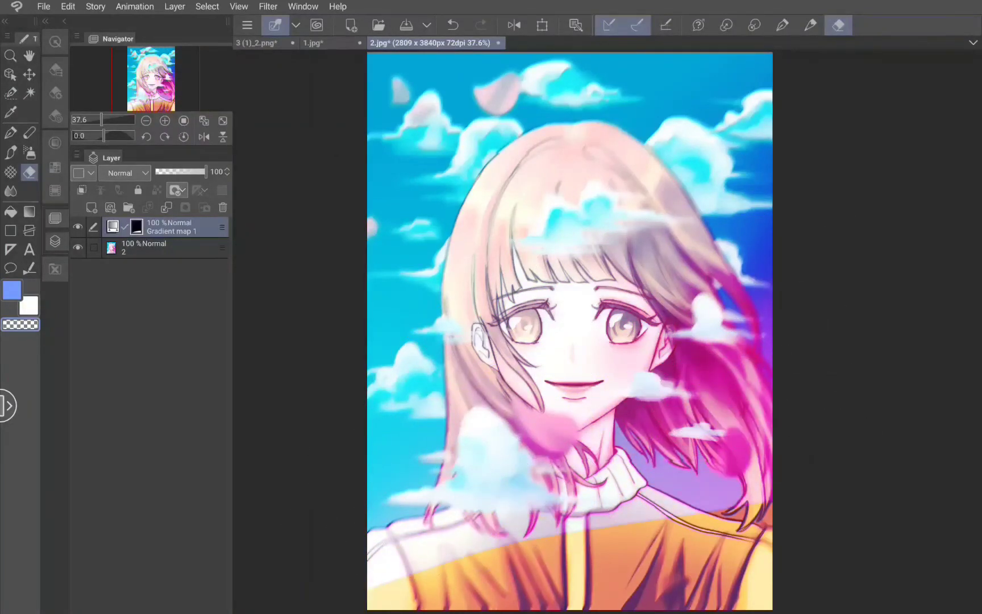
mouse_move(659, 512)
left_mouse_down()
mouse_move(409, 568)
mouse_move(811, 537)
mouse_move(421, 591)
mouse_move(739, 596)
left_mouse_up()
- Paint on the gradient map's mask along the right side of the illustration with the Cross Hatching decoration brush
left_click(10, 132)
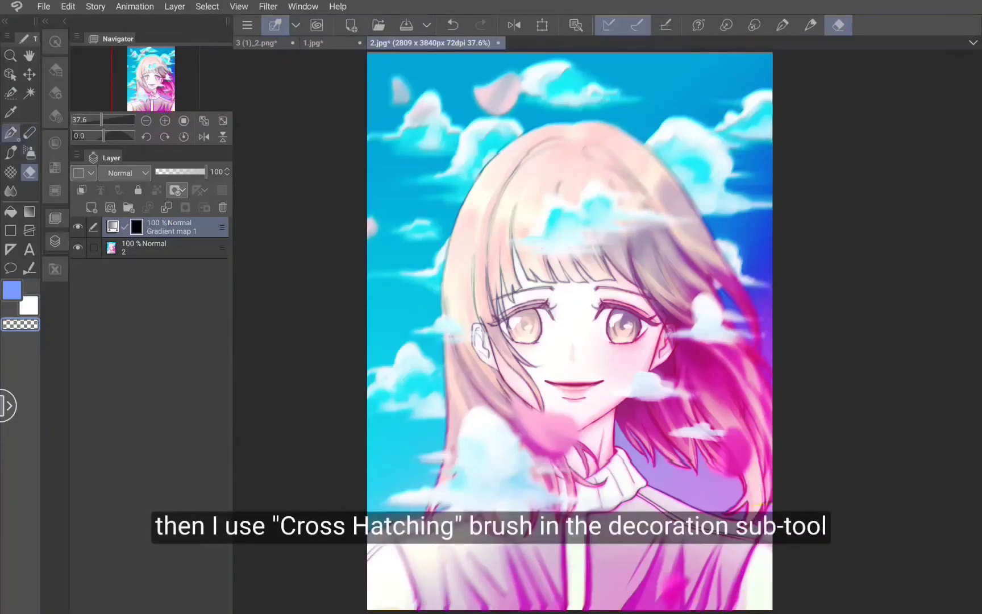
left_click(10, 172)
left_click(55, 69)
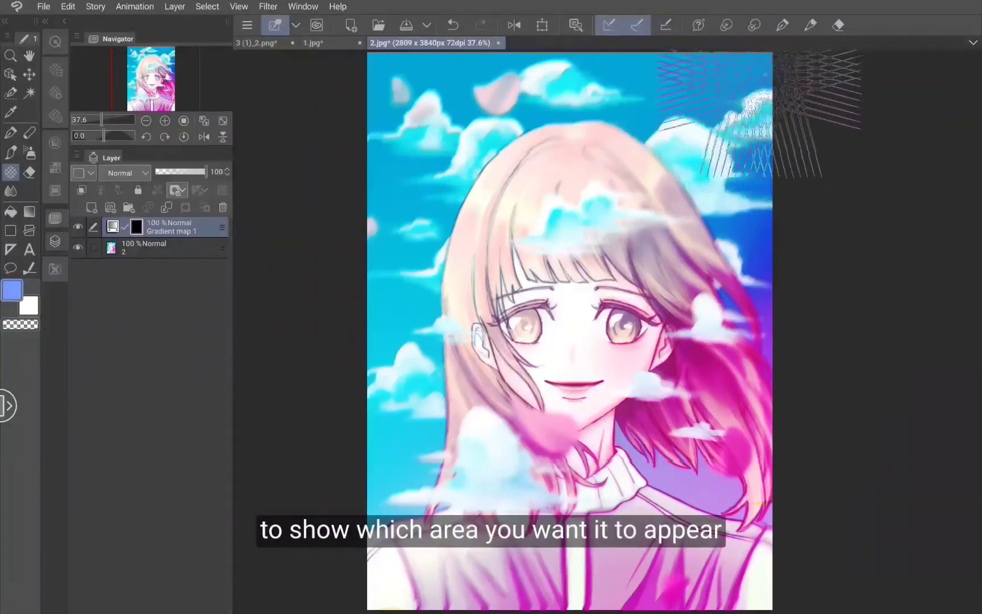
mouse_move(762, 97)
left_mouse_down()
mouse_move(655, 303)
mouse_move(477, 597)
mouse_move(513, 542)
mouse_move(810, 290)
mouse_move(747, 443)
mouse_move(604, 604)
mouse_move(841, 540)
left_mouse_up()
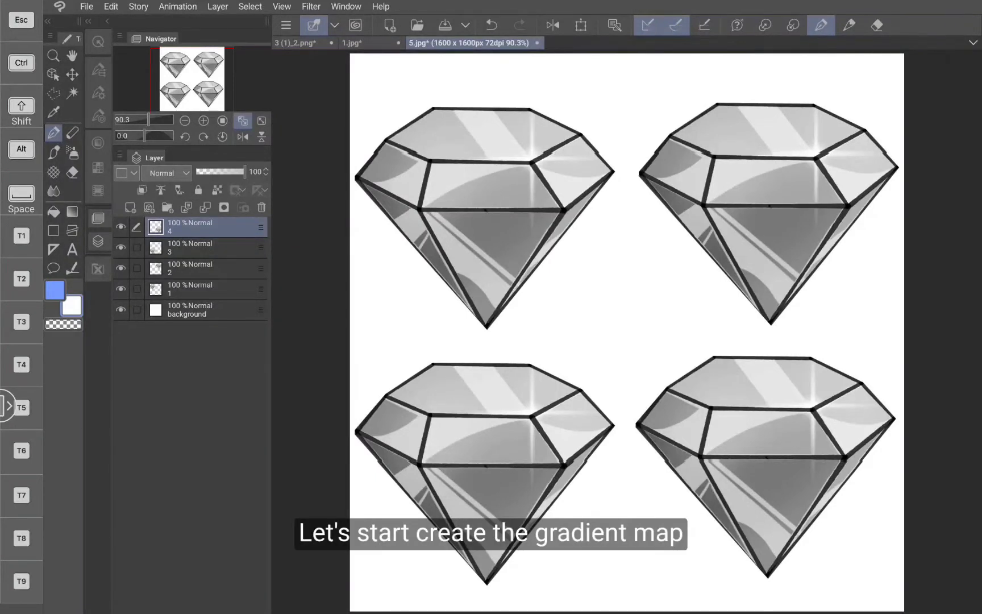
- Add a gradient map correction layer to 5.jpg using the Sky set's Blue sky preset, clipped directly above layer 2
left_click(217, 6)
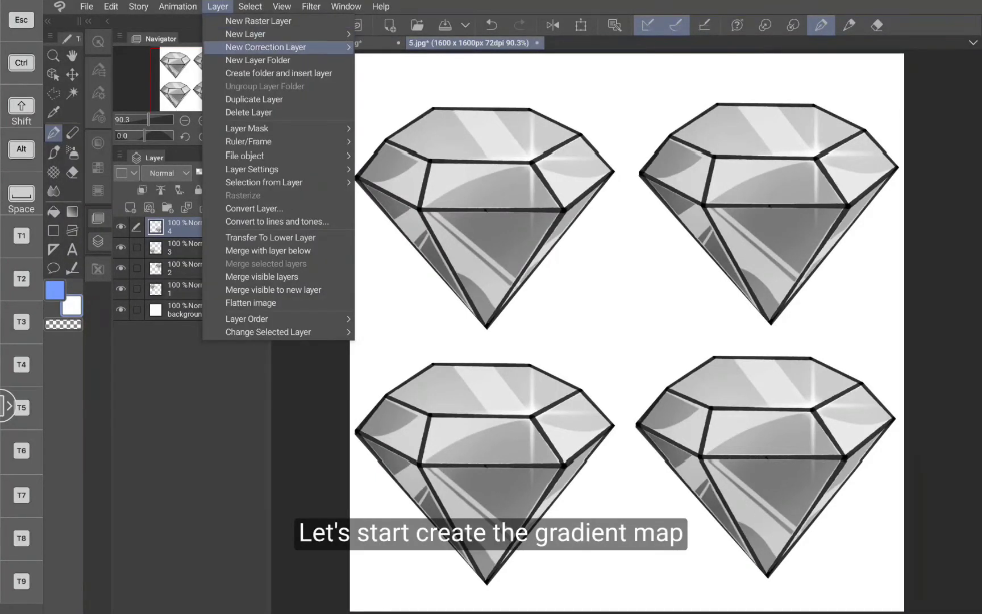
mouse_move(265, 46)
left_click(393, 151)
double_click(364, 241)
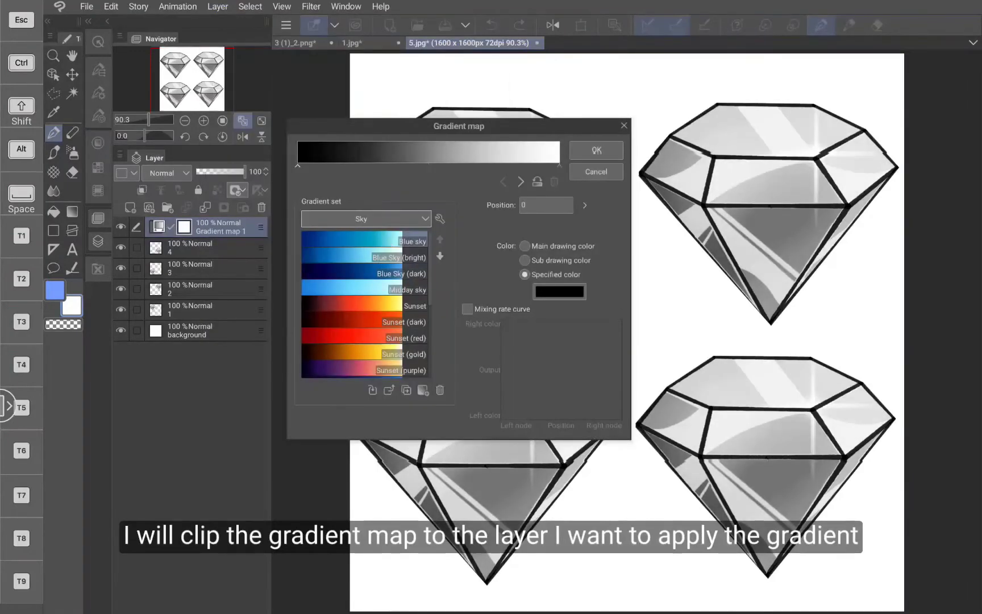
left_click_drag(444, 132, 447, 128)
left_click_drag(266, 242, 218, 372)
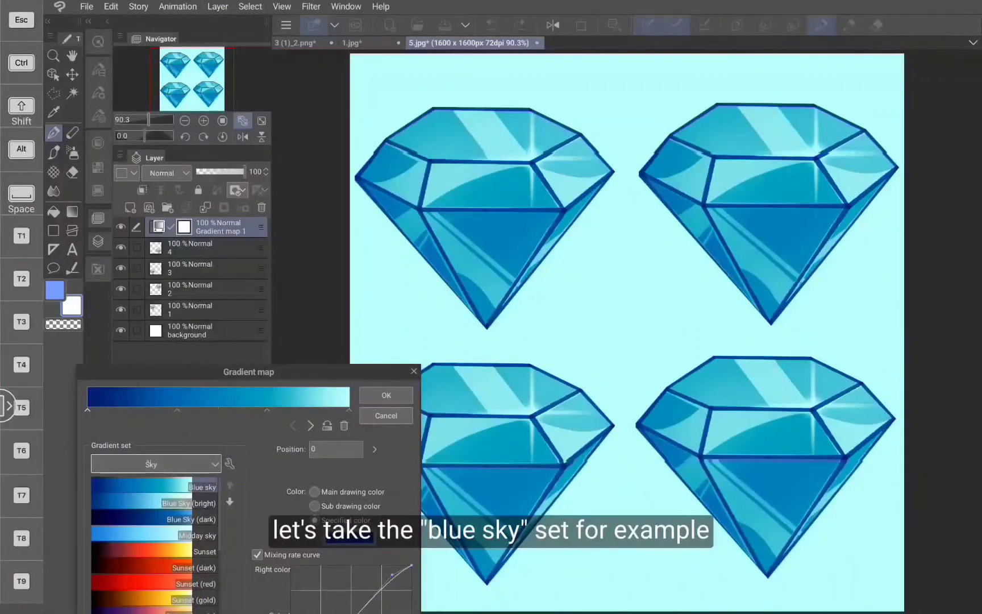
left_click(386, 395)
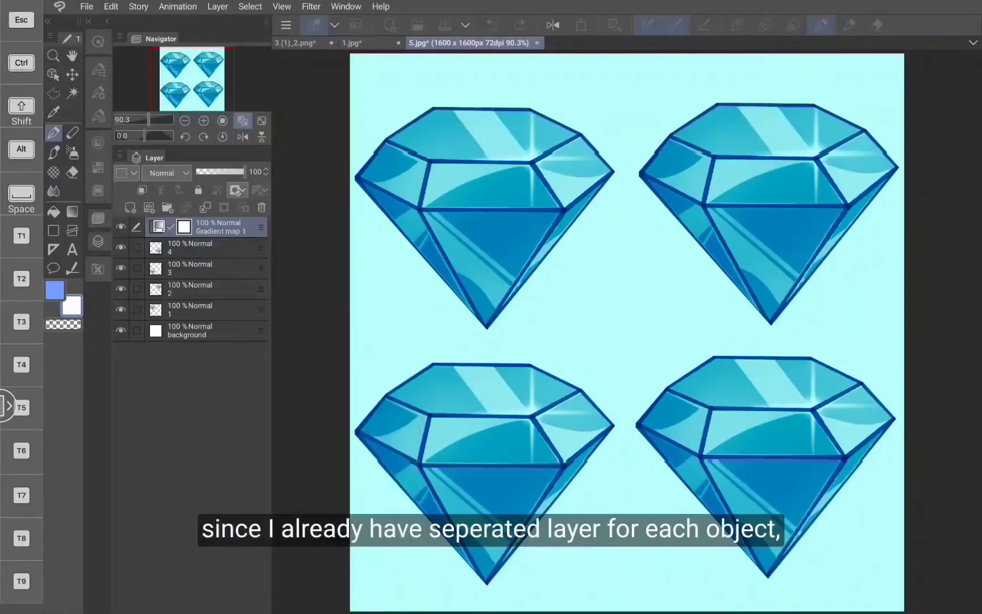
left_click_drag(260, 227, 253, 278)
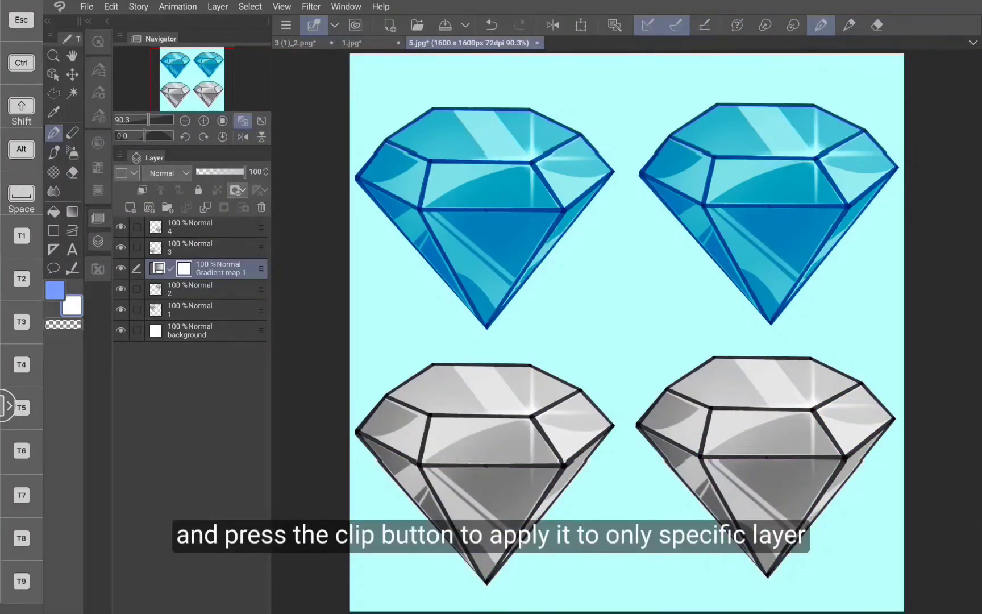
left_click(143, 191)
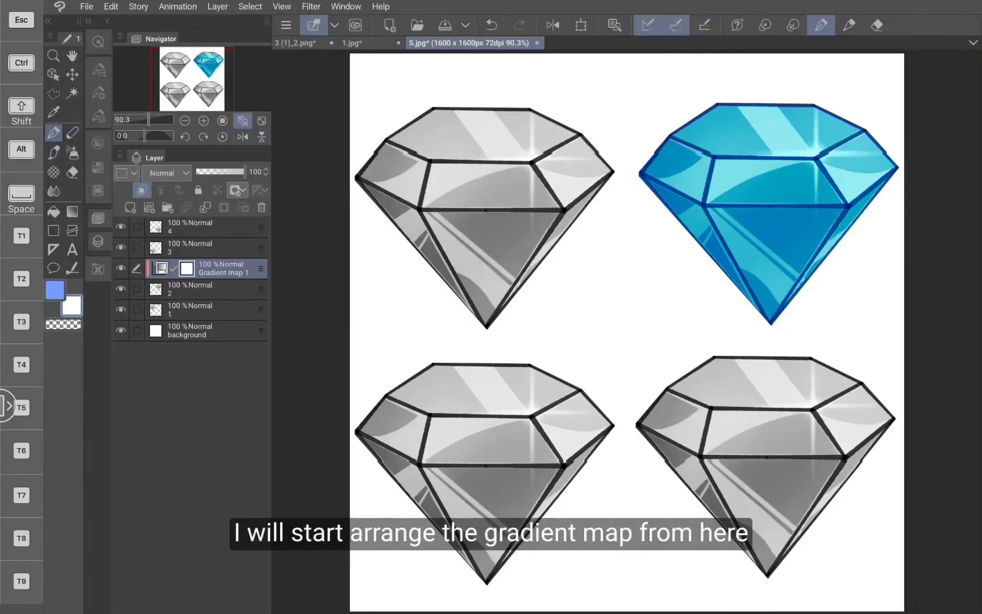
- Reopen the clipped gradient map's settings and switch its preset to Sunset (purple)
double_click(162, 269)
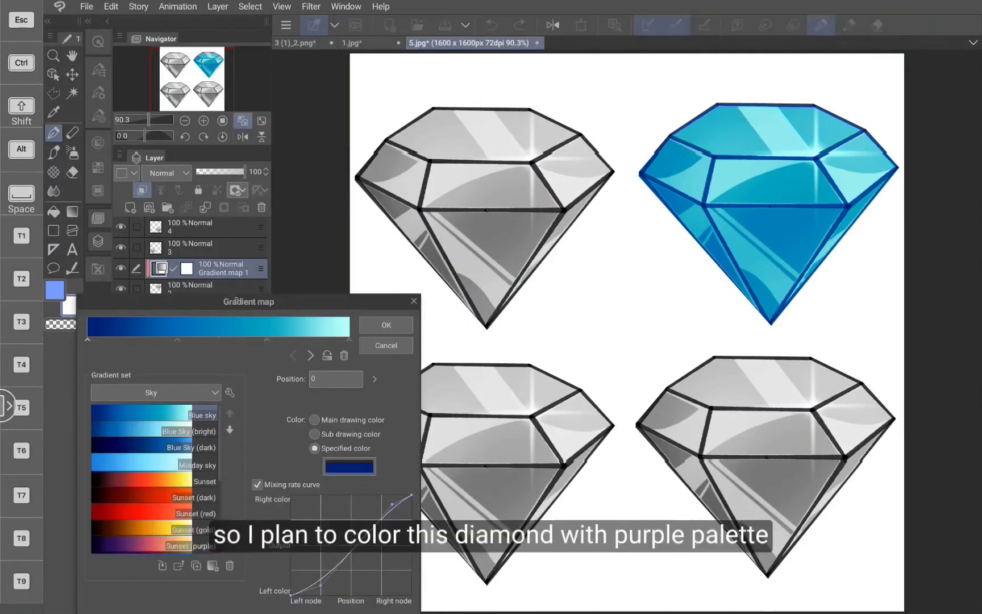
left_click_drag(237, 305, 370, 193)
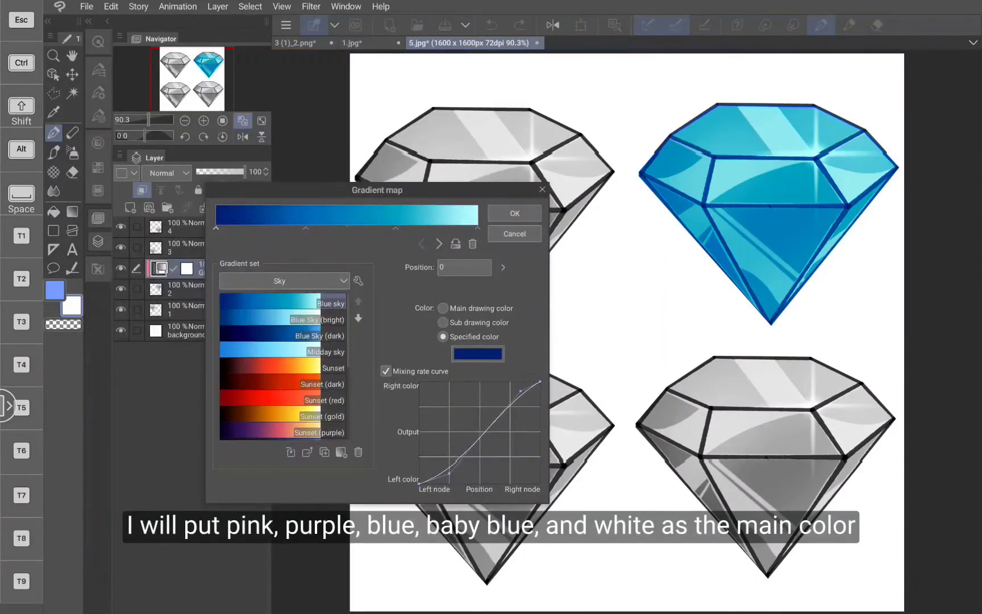
left_click_drag(320, 339, 320, 281)
left_click(319, 375)
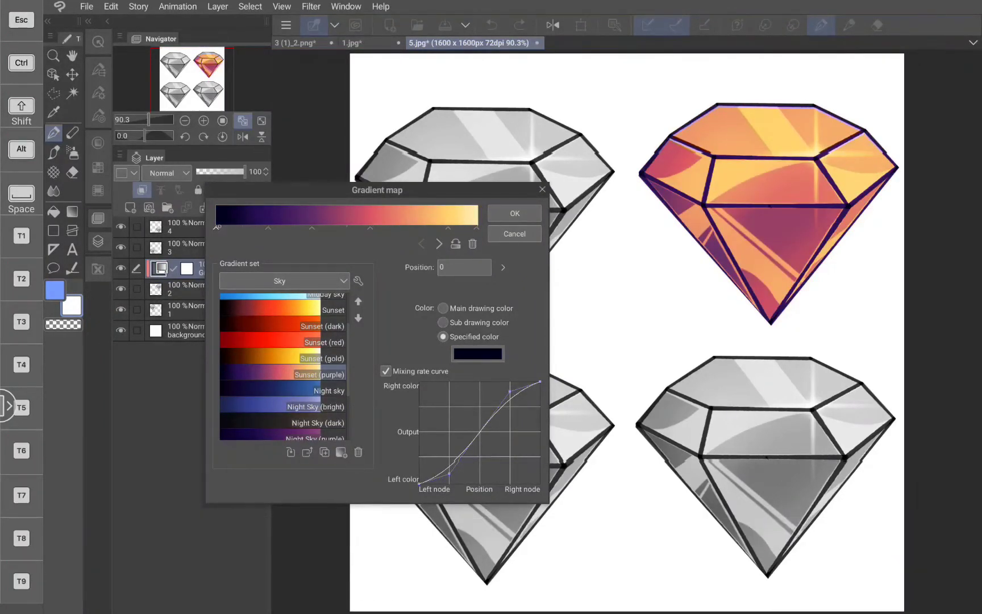
- Rearrange the gradient's dark-end nodes and recolour the darkest node pink
left_click(472, 243)
left_click_drag(268, 228, 287, 228)
left_click_drag(370, 228, 280, 228)
left_click(477, 354)
left_click(421, 345)
left_click(720, 197)
- Set the gradient node at position 69 to light blue
left_click(449, 228)
left_click(397, 228)
left_click(478, 354)
left_click(544, 379)
left_click(502, 272)
left_click(720, 197)
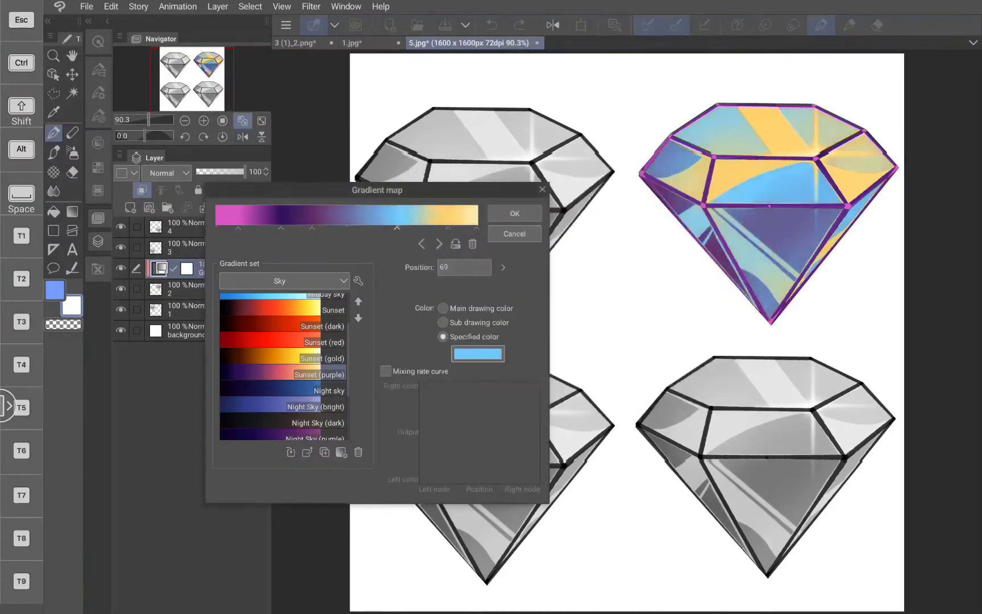
- Move the yellow highlight node slightly toward the midtones and recolour it bright violet
left_click(448, 228)
left_click(478, 354)
left_click_drag(397, 228, 436, 228)
left_click(578, 302)
left_click(481, 272)
left_click(719, 197)
left_click(478, 353)
left_click(451, 382)
left_click(514, 272)
left_click(720, 197)
- Set the gradient's final node at position 100 to white
left_click(476, 228)
left_click(478, 353)
left_click(719, 197)
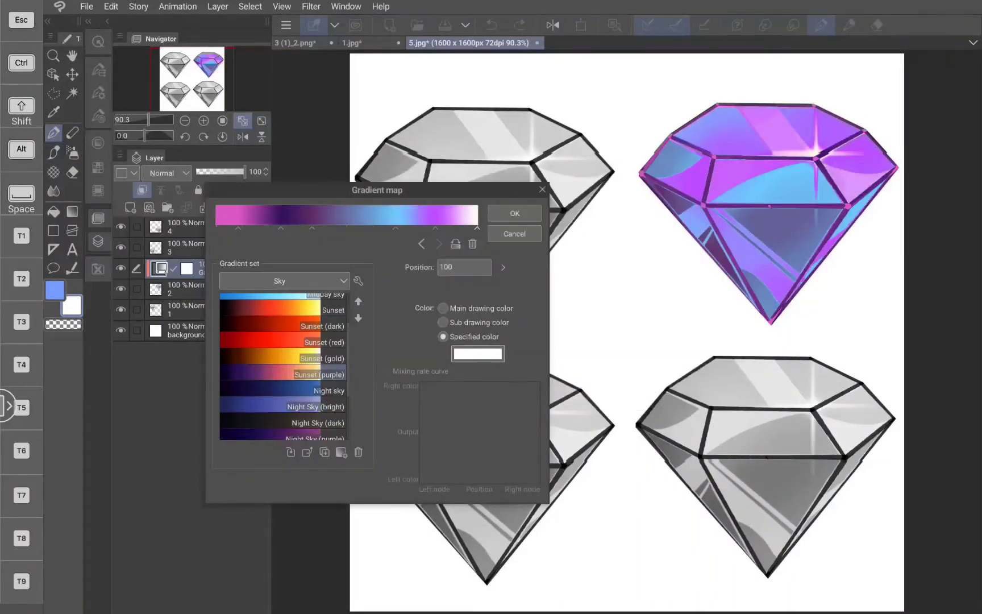
- Add a node between the purple and light blue nodes and colour it deep blue
left_click(357, 228)
left_click(477, 354)
left_click(509, 325)
left_click(719, 197)
- Delete the purple node at position 39 and shift the dark purple and light blue nodes toward the bright end
left_click(315, 228)
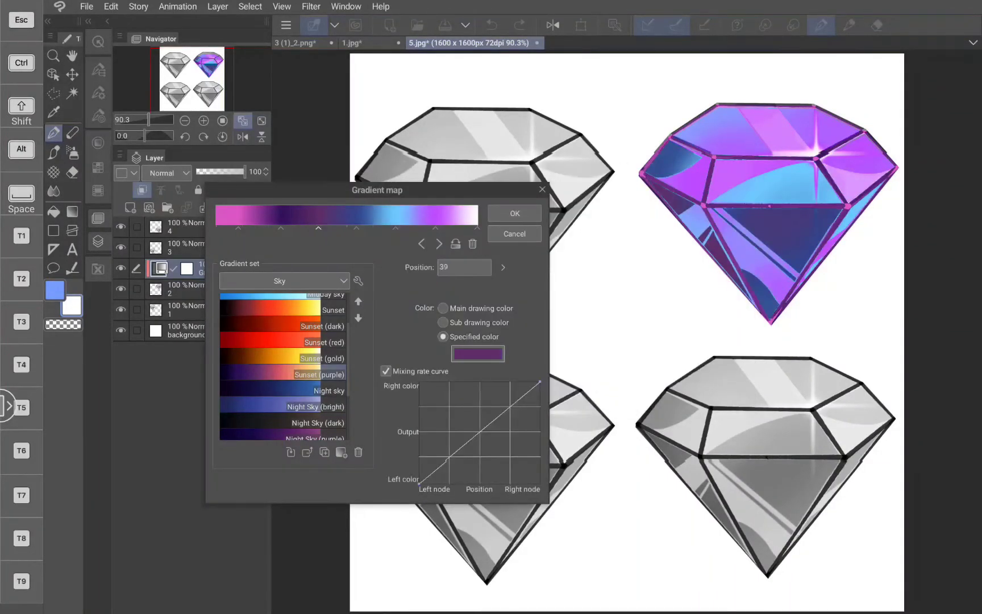
left_click(472, 243)
left_click_drag(281, 228, 290, 228)
left_click(291, 228)
left_click_drag(357, 228, 405, 228)
- Recolour the bright violet node a deeper purple and move the deep blue node to position 55
left_click(435, 228)
left_click(477, 354)
left_click(511, 294)
left_click(720, 197)
left_click_drag(345, 228, 360, 228)
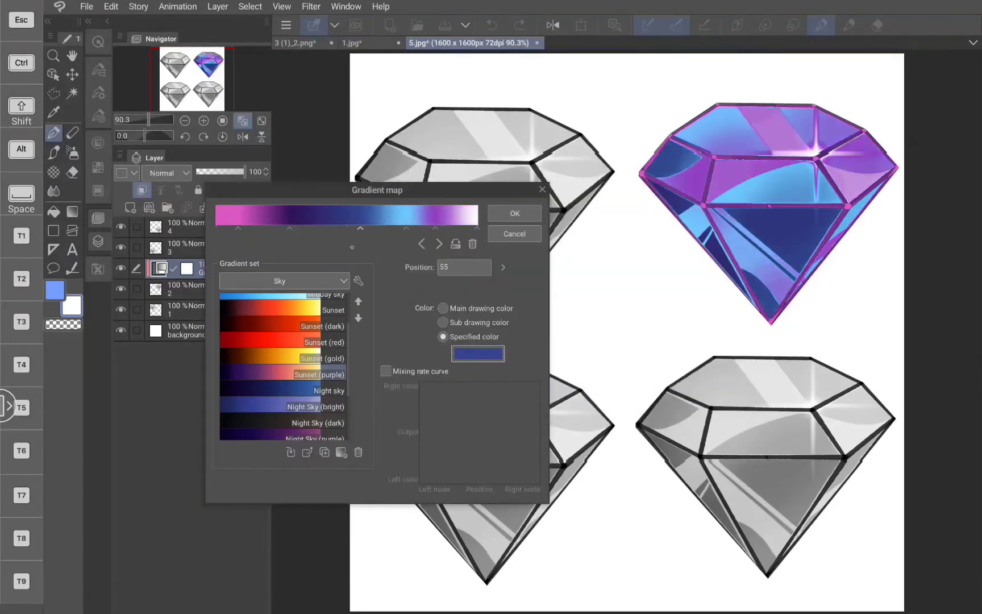
- Shift the dark indigo node toward the gradient's bright end and recolour it dark purple
left_click_drag(290, 228, 312, 228)
left_click(477, 353)
left_click(510, 290)
left_click(717, 187)
- Move the gradient's first pink node to position 18 and recolour it a deeper magenta
left_click_drag(239, 228, 263, 227)
left_click(477, 354)
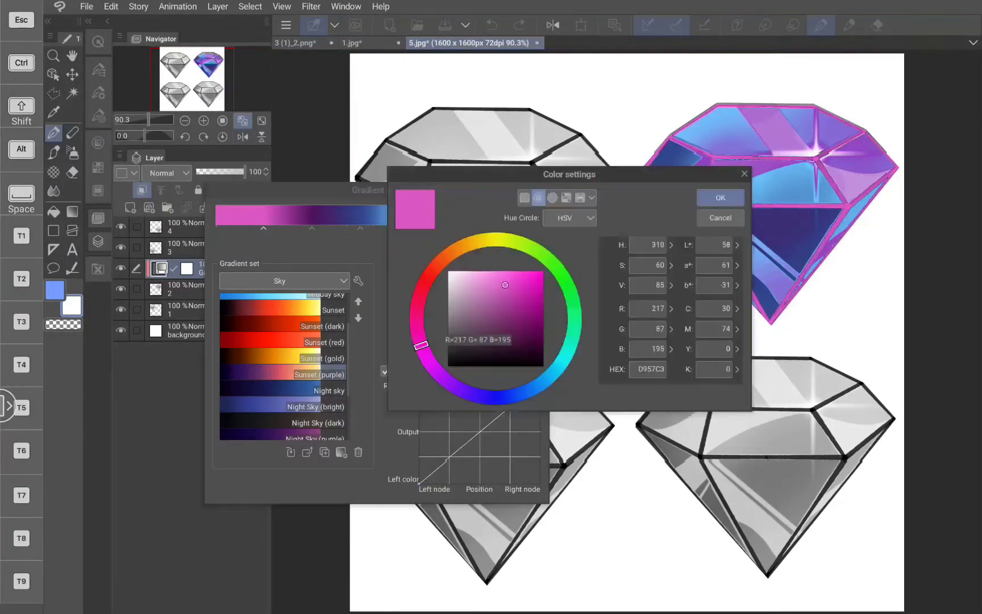
left_click(524, 303)
left_click(719, 197)
- Adjust the dark purple node beside the magenta one to a slightly brighter purple
left_click(478, 353)
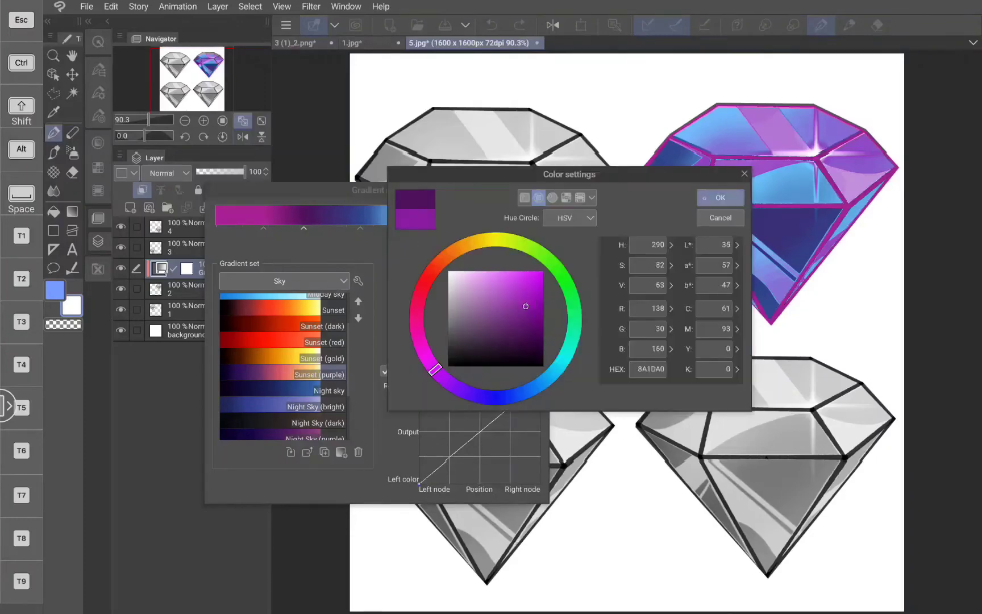
left_click(506, 319)
left_click(717, 198)
- Shift the deep blue, light blue and violet nodes toward the bright end, recolouring the violet node at position 92 a vivid violet
left_click_drag(359, 228, 377, 228)
left_click_drag(406, 228, 457, 228)
left_click(484, 353)
left_click(514, 296)
left_click(720, 197)
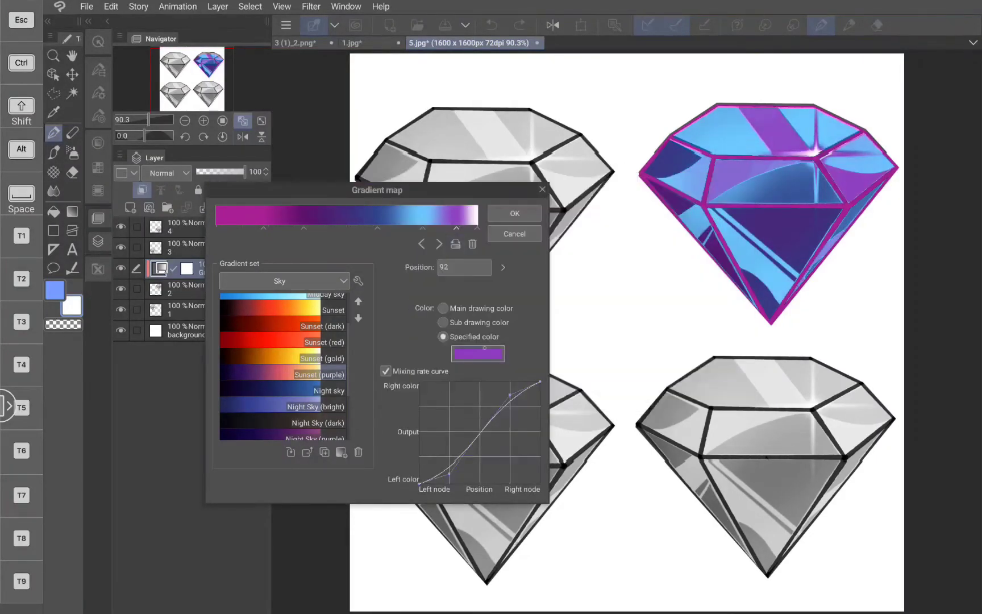
left_click(478, 354)
left_click(533, 287)
left_click(719, 198)
- Recolour the dark purple node a lighter purple and move the deep blue node slightly back toward the dark end
left_click(304, 228)
left_click(478, 354)
left_click(522, 323)
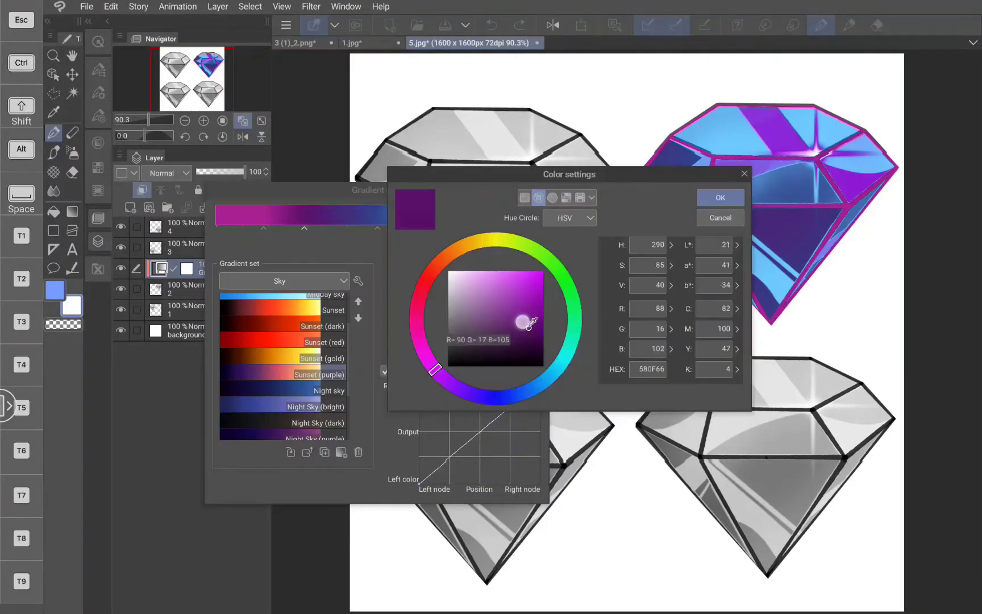
left_click(720, 197)
scroll(742, 277, "up", 3)
left_click_drag(377, 228, 366, 228)
left_click(477, 353)
left_click(721, 197)
scroll(780, 308, "down", 1)
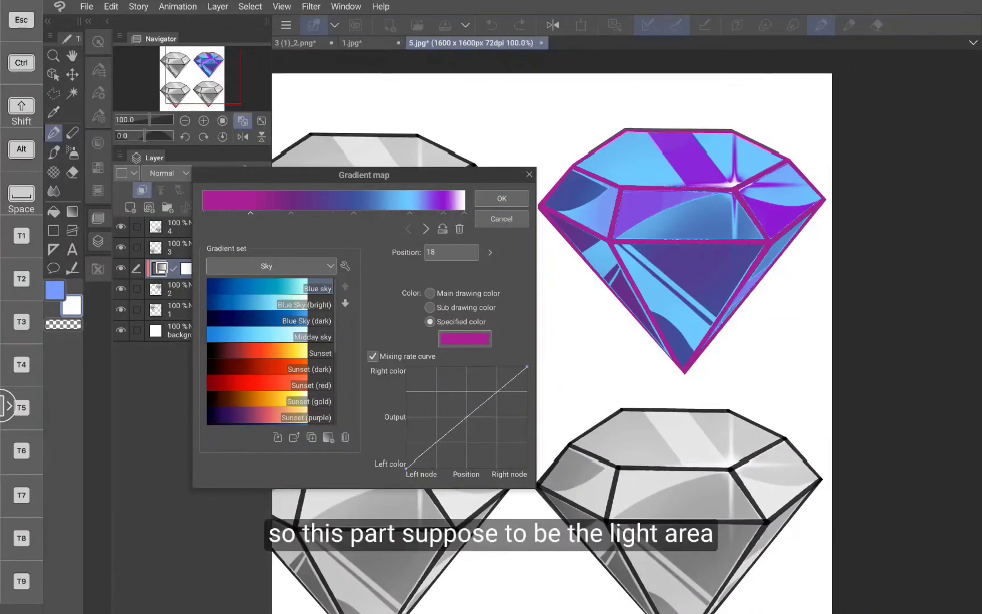
- Compare the light and shadow areas of the coloured diamond with the matching baby blue in the gradient bar
left_click_drag(695, 136, 651, 116)
mouse_move(673, 182)
left_mouse_down()
mouse_move(630, 193)
mouse_move(663, 178)
left_mouse_up()
mouse_move(794, 197)
left_mouse_down()
mouse_move(736, 206)
mouse_move(770, 181)
left_mouse_up()
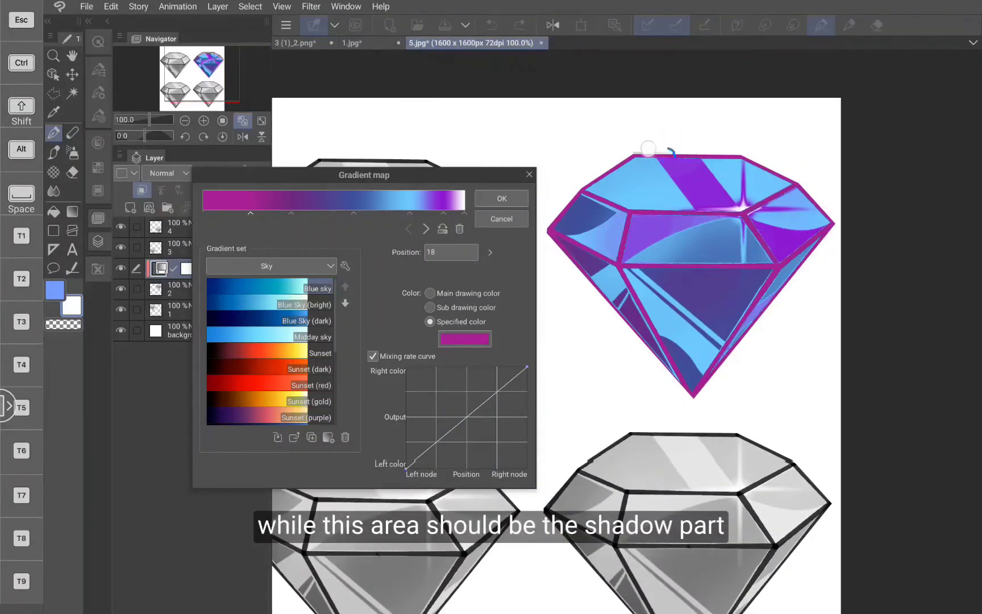
mouse_move(669, 149)
left_mouse_down()
mouse_move(625, 217)
mouse_move(679, 149)
left_mouse_up()
mouse_move(704, 145)
left_mouse_down()
mouse_move(787, 144)
mouse_move(750, 205)
left_mouse_up()
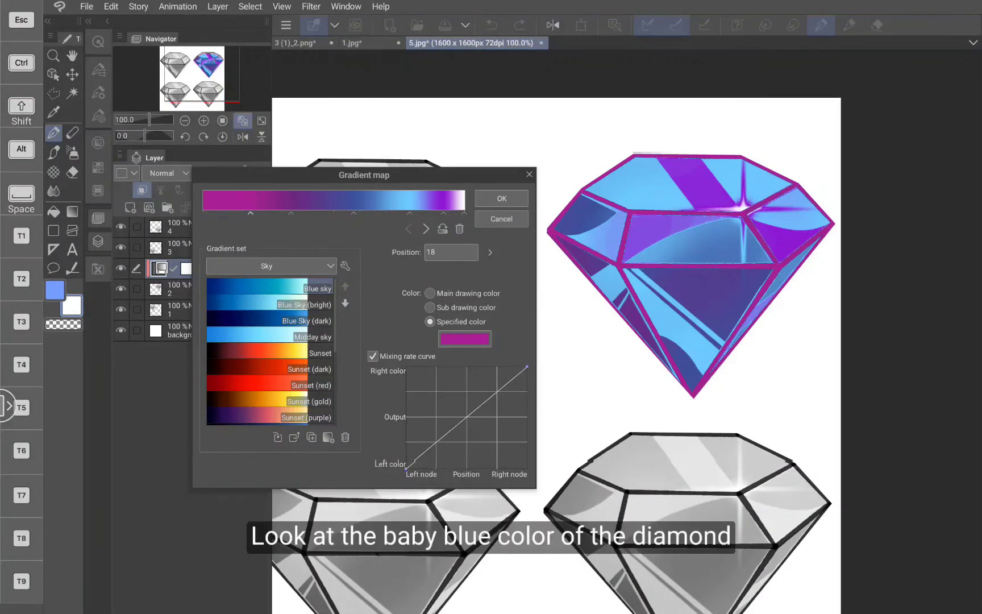
mouse_move(678, 156)
left_mouse_down()
mouse_move(633, 145)
mouse_move(658, 149)
left_mouse_up()
mouse_move(727, 217)
left_mouse_down()
mouse_move(680, 233)
mouse_move(733, 214)
left_mouse_up()
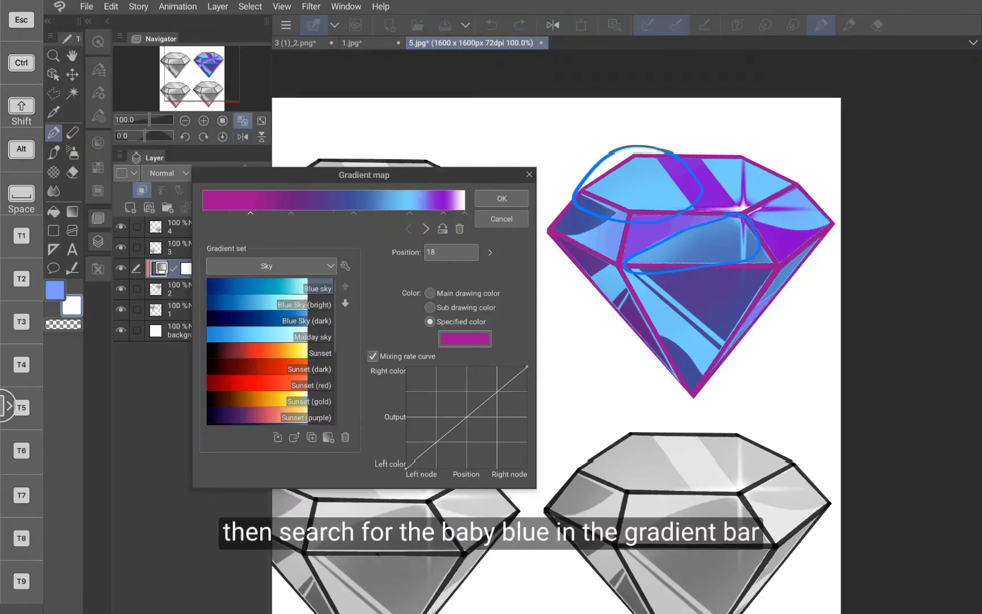
left_click_drag(419, 184, 425, 208)
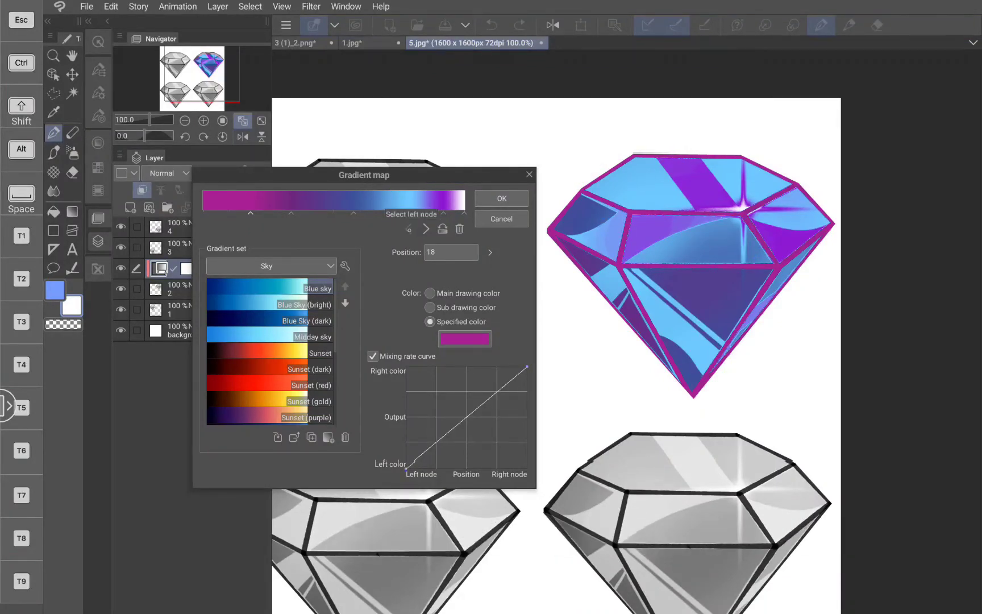
- Rearrange the gradient with the light blue node at position 86, the violet node at 70 and the dark purple node at 30
mouse_move(443, 213)
left_mouse_down()
mouse_move(396, 213)
mouse_move(428, 214)
left_mouse_up()
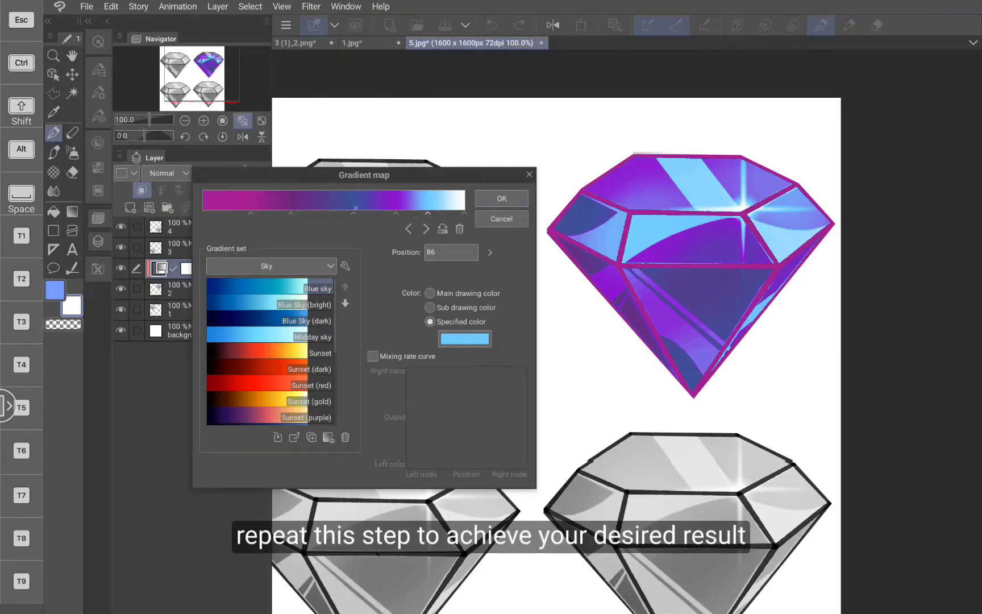
left_click_drag(354, 213, 387, 214)
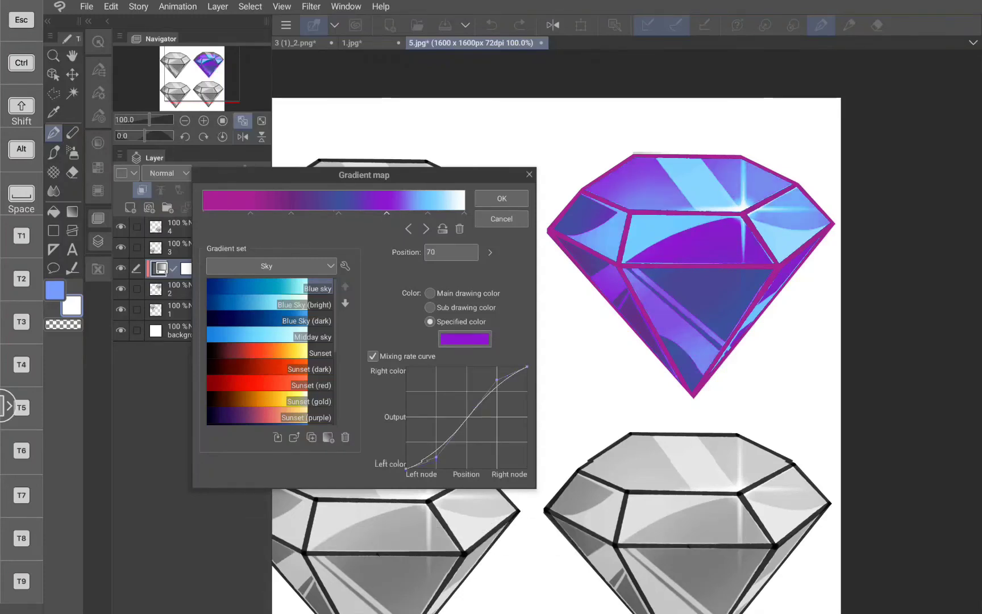
left_click_drag(291, 213, 281, 214)
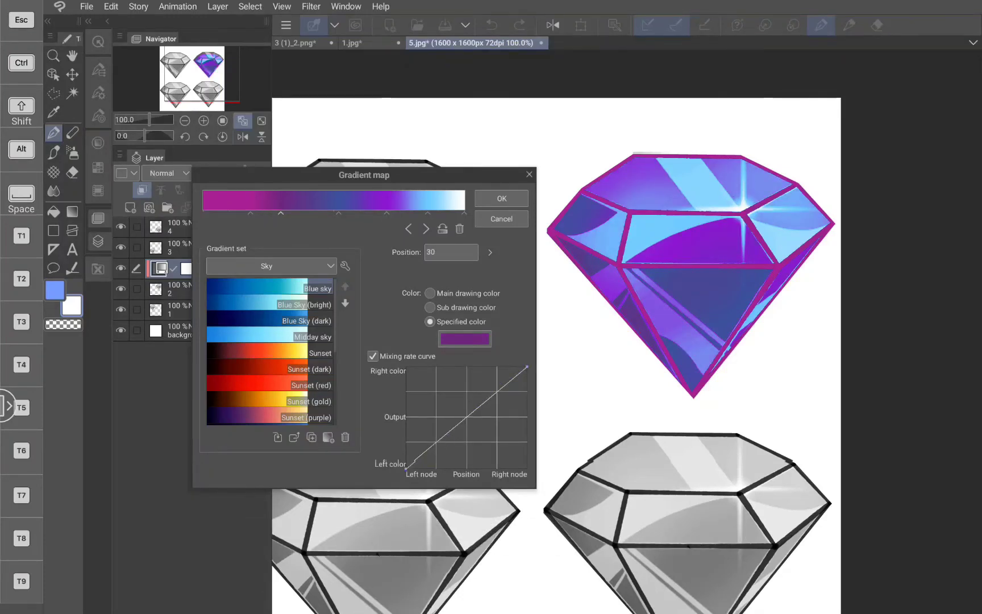
- Move the light blue node toward the gradient's dark end and shift and recolour a node near the bright end
left_click(428, 214)
left_click_drag(427, 214, 304, 213)
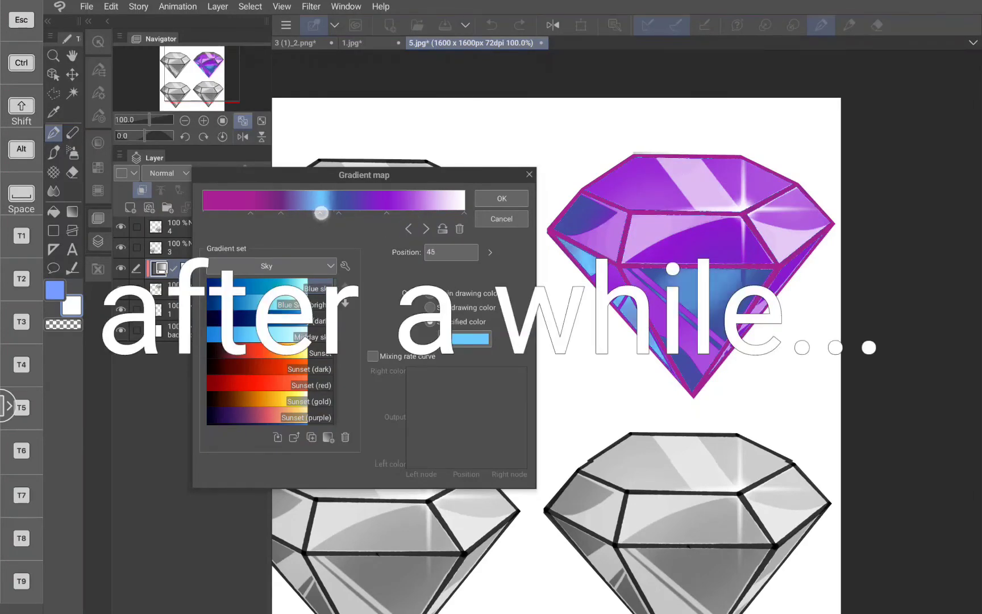
left_click_drag(398, 212, 444, 214)
left_click(471, 339)
left_click(464, 342)
left_click(427, 355)
left_click(494, 273)
left_click(720, 197)
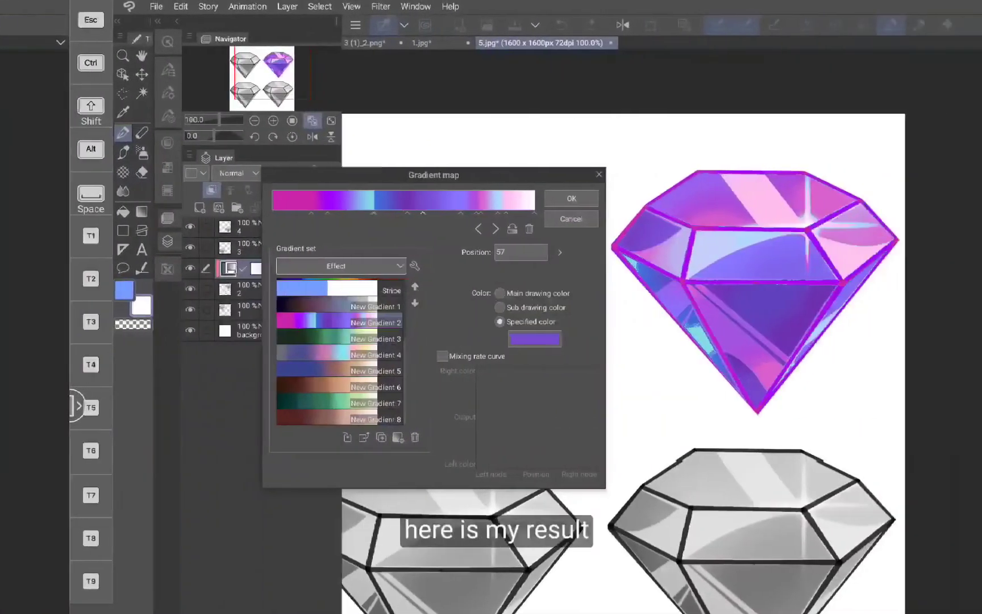
- Add a gradient map above layer 3 with the New Gradient 4 preset from the Effect set
left_click(385, 262)
left_click(341, 281)
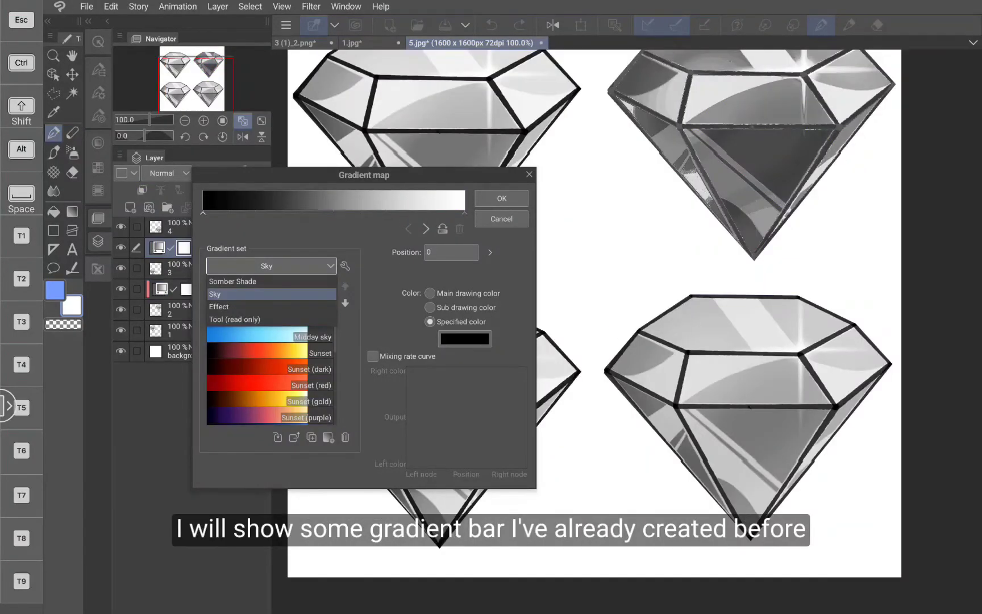
left_click(219, 306)
scroll(270, 352, "down", 3)
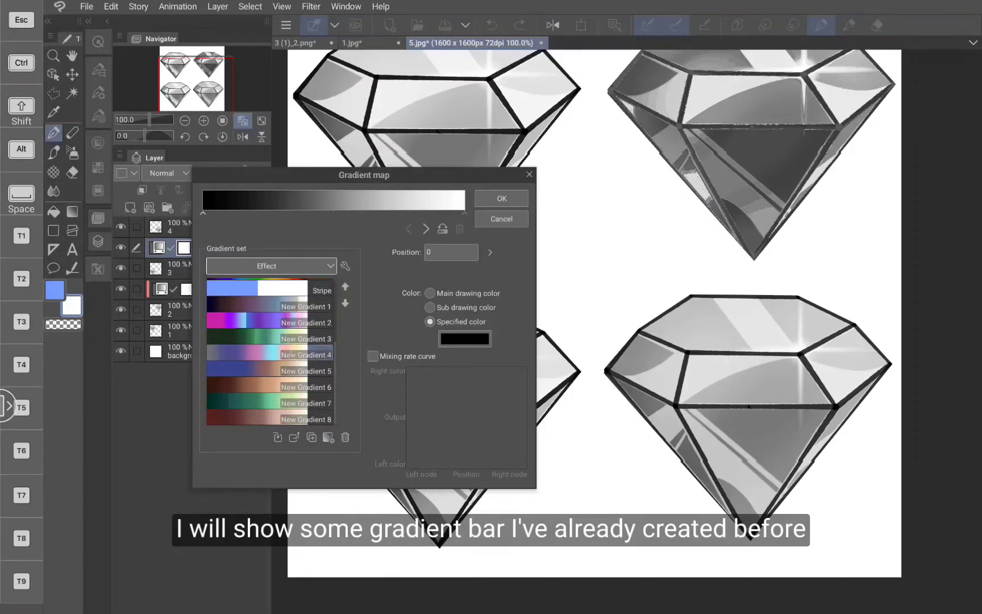
left_click(270, 354)
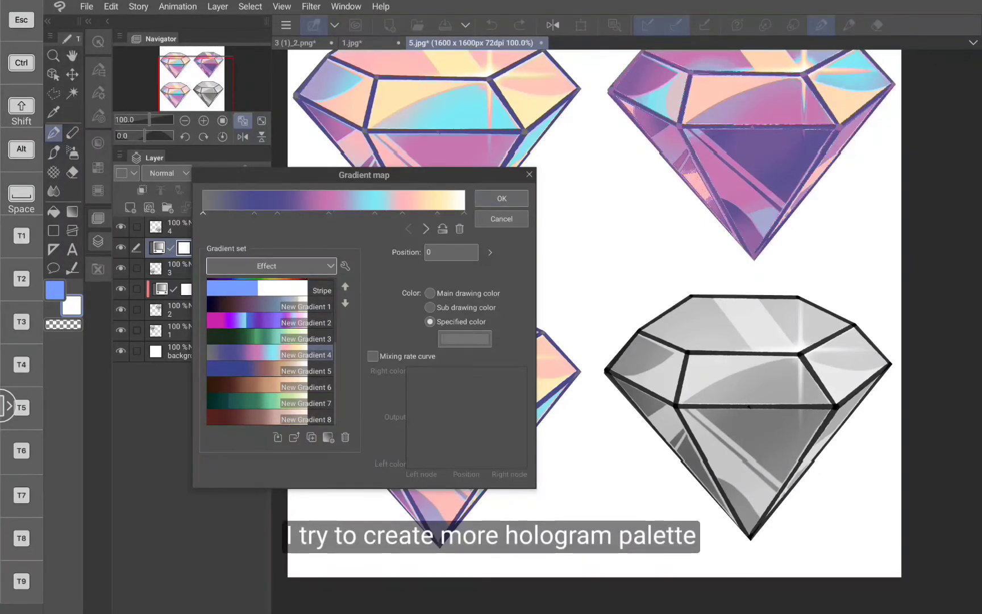
scroll(709, 247, "down", 5)
scroll(679, 318, "up", 5)
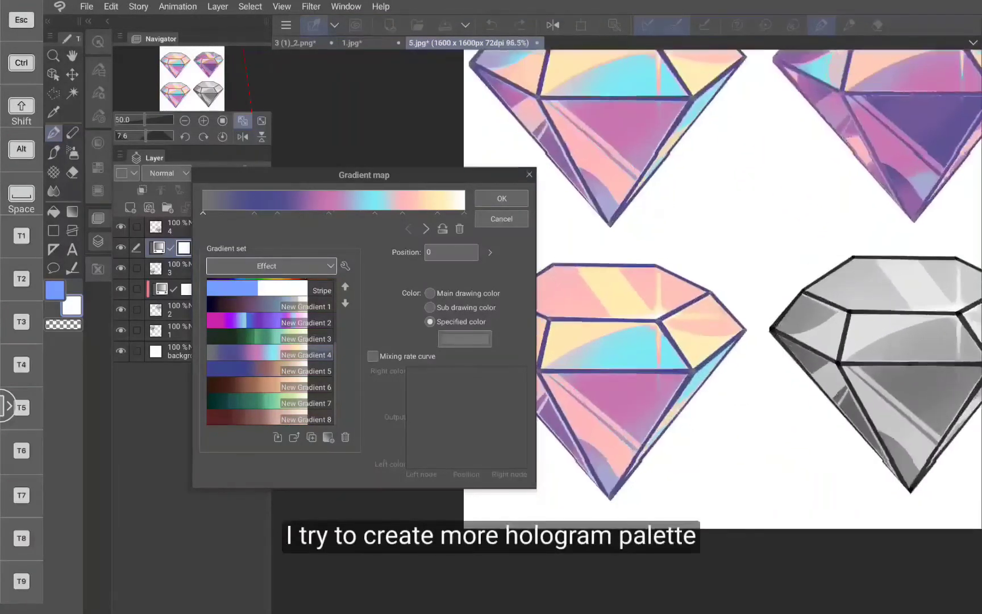
left_click(501, 198)
left_click(130, 208)
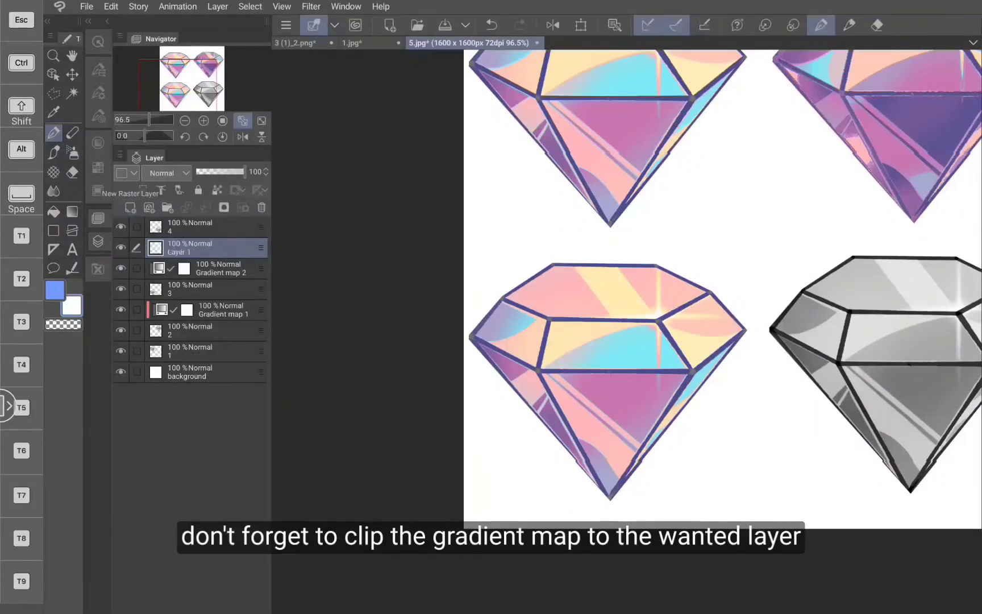
left_click(131, 208)
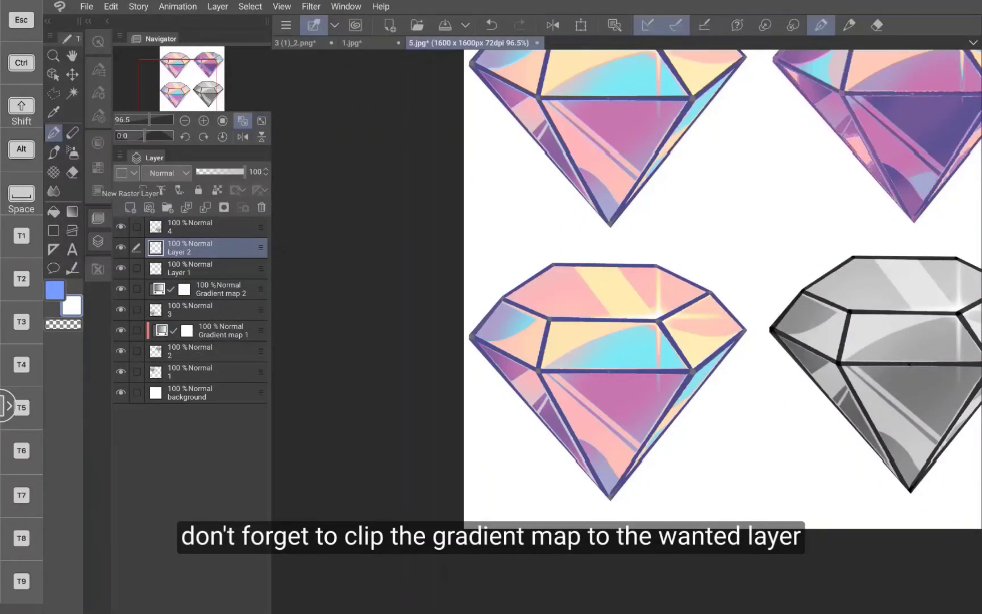
key("ctrl+z")
key("ctrl+z")
- Clip the hologram-coloured gradient map to layer 3 directly below it
left_click(142, 190)
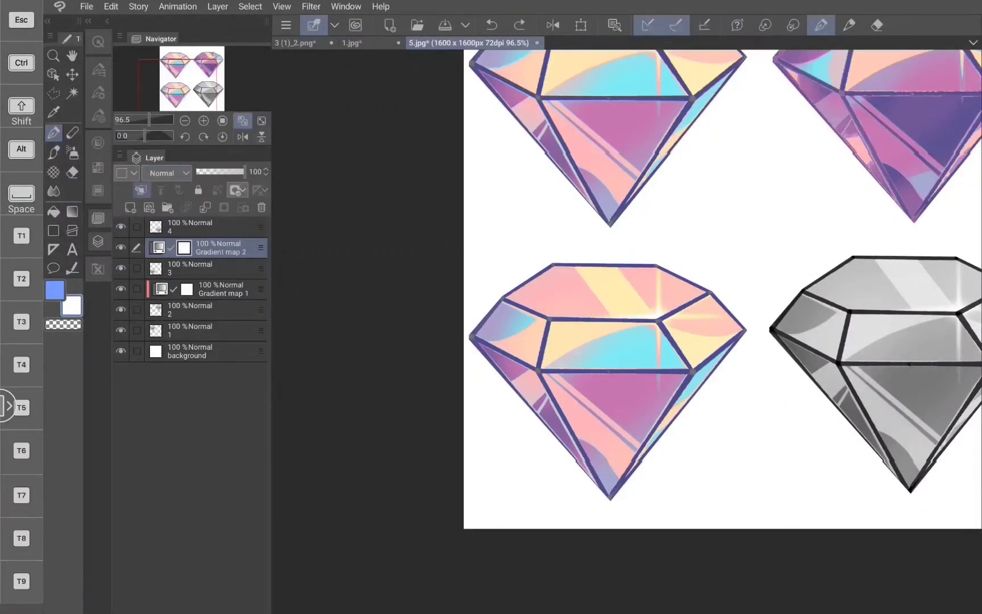
left_click_drag(841, 162, 574, 125)
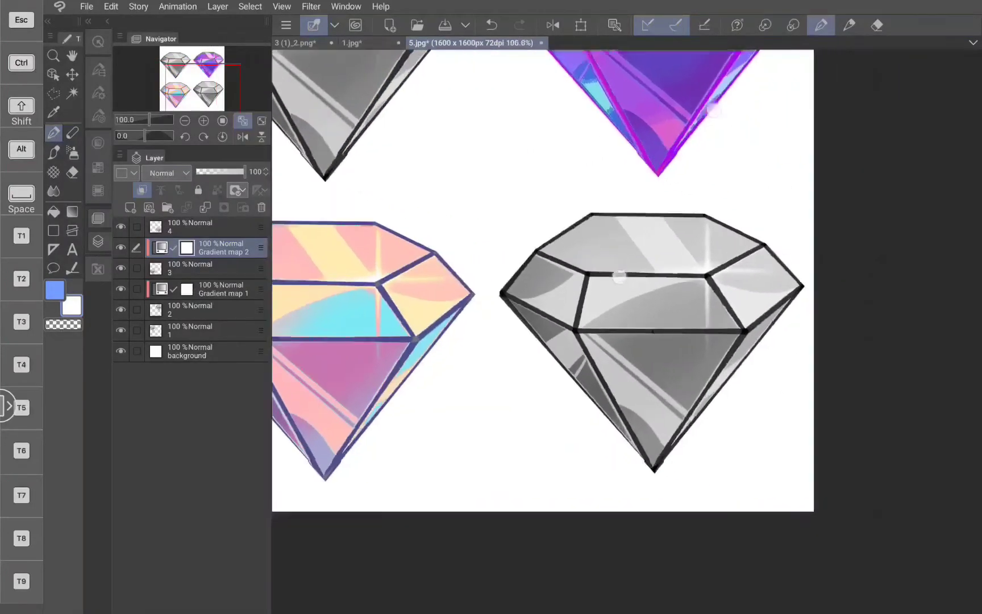
scroll(618, 277, "up", 1)
scroll(522, 346, "down", 1)
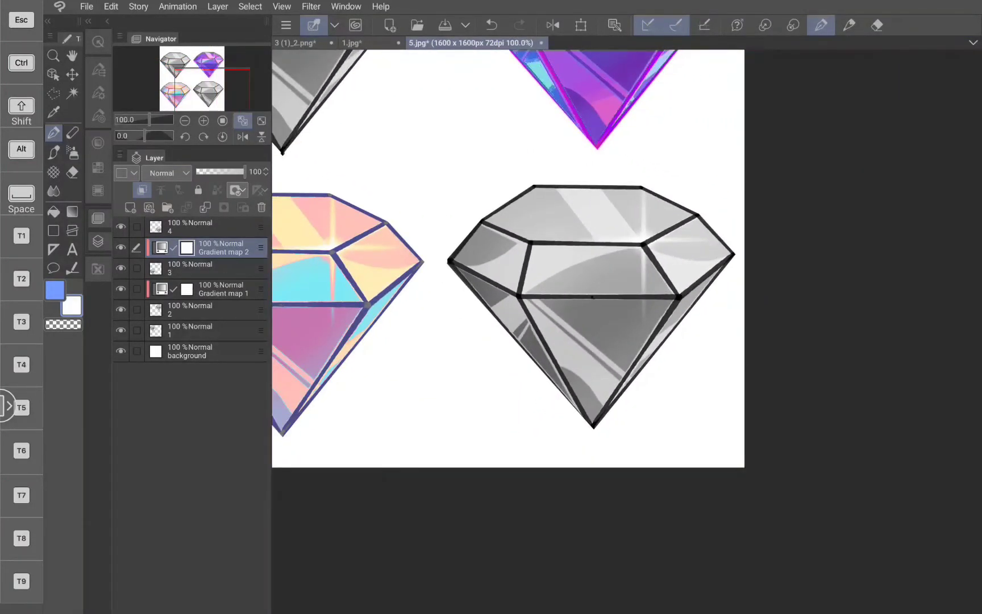
- Add a gradient map correction layer above layer 4 using the green New Gradient 7 preset from the Effect set
left_click(207, 227)
left_click(120, 155)
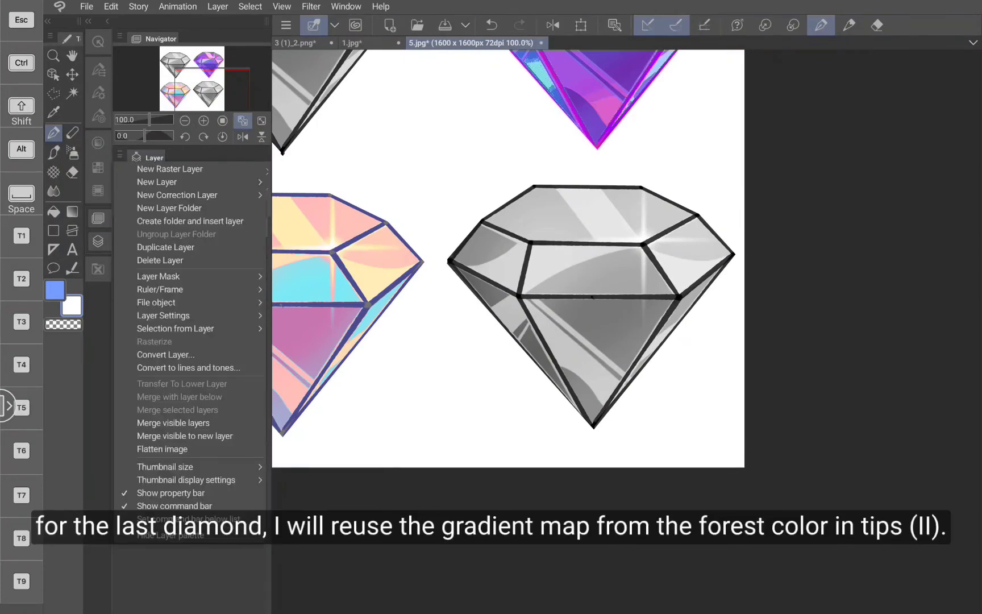
left_click(177, 195)
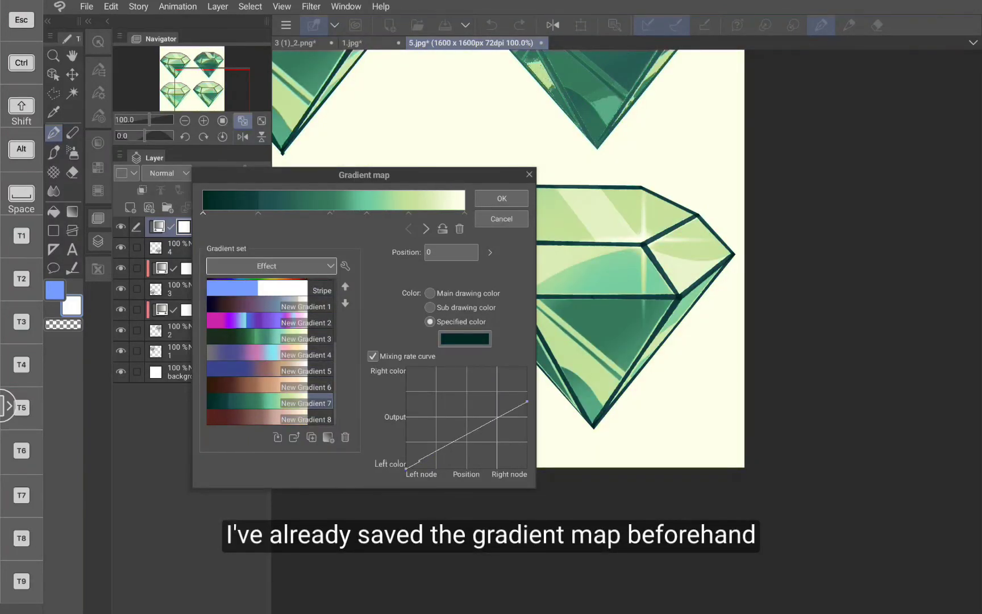
left_click(270, 338)
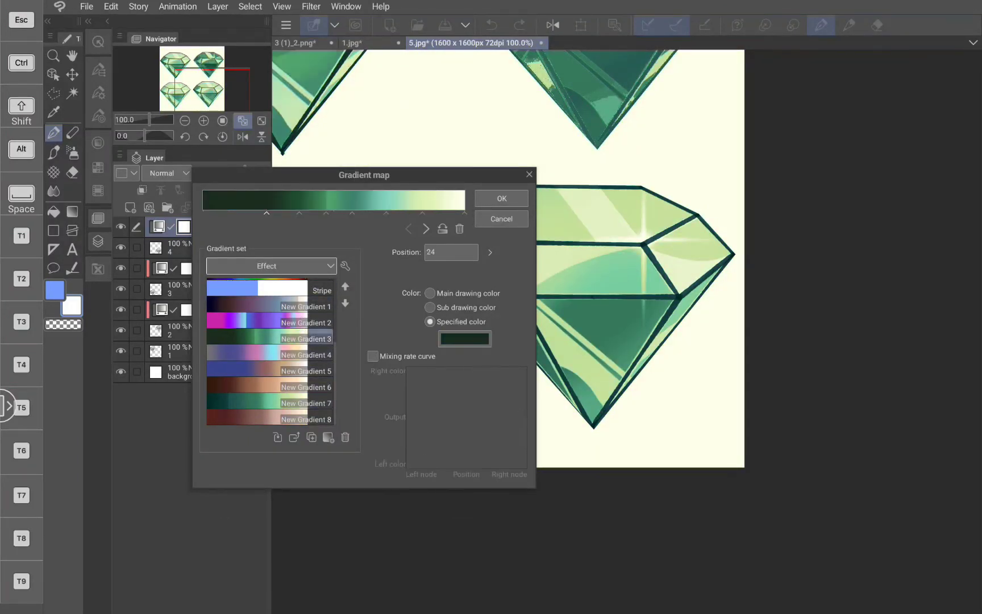
left_click(283, 399)
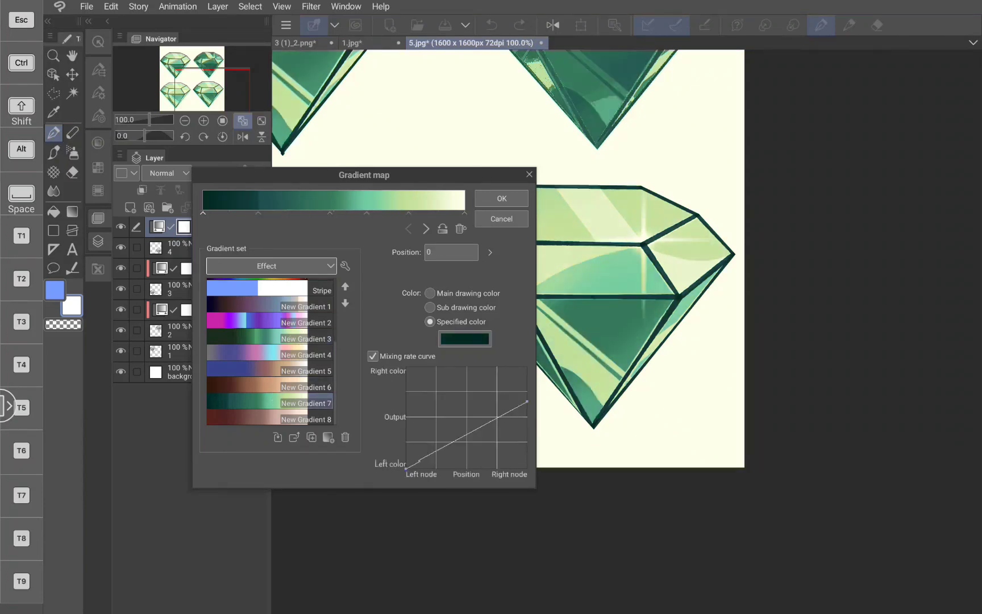
left_click(501, 198)
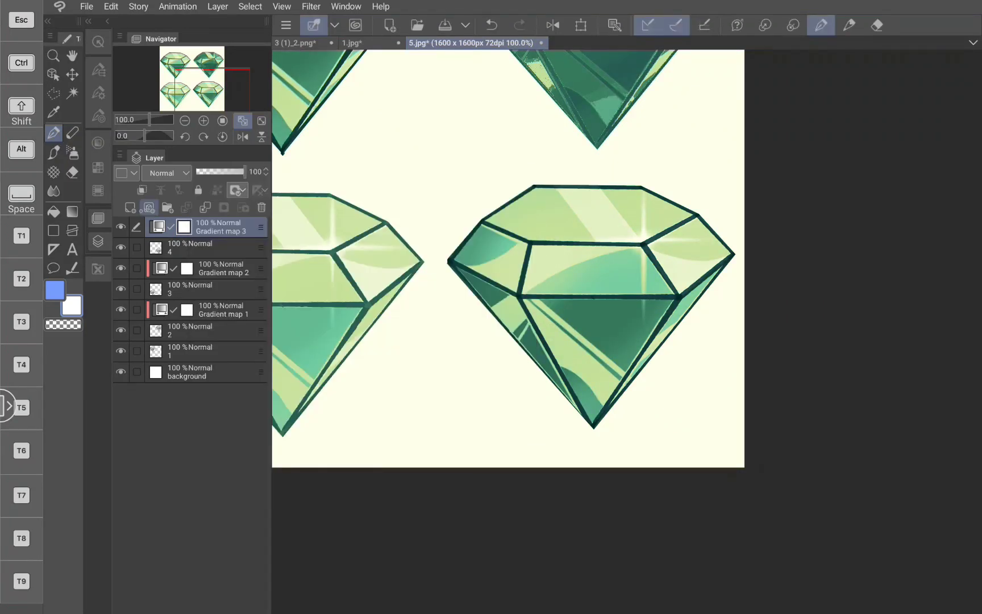
- Clip the green gradient map to layer 4 so it colours only the last diamond
left_click(142, 189)
scroll(624, 346, "down", 2)
scroll(624, 347, "up", 2)
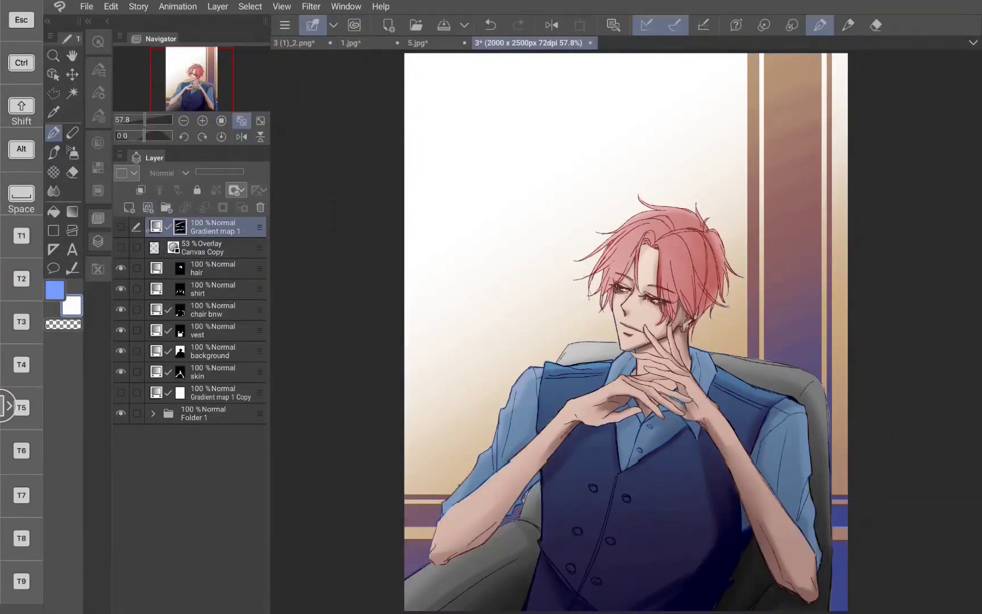
- Show the topmost gradient map layer of the portrait illustration and inspect its gradient without changing it
left_click(156, 227)
left_click(122, 227)
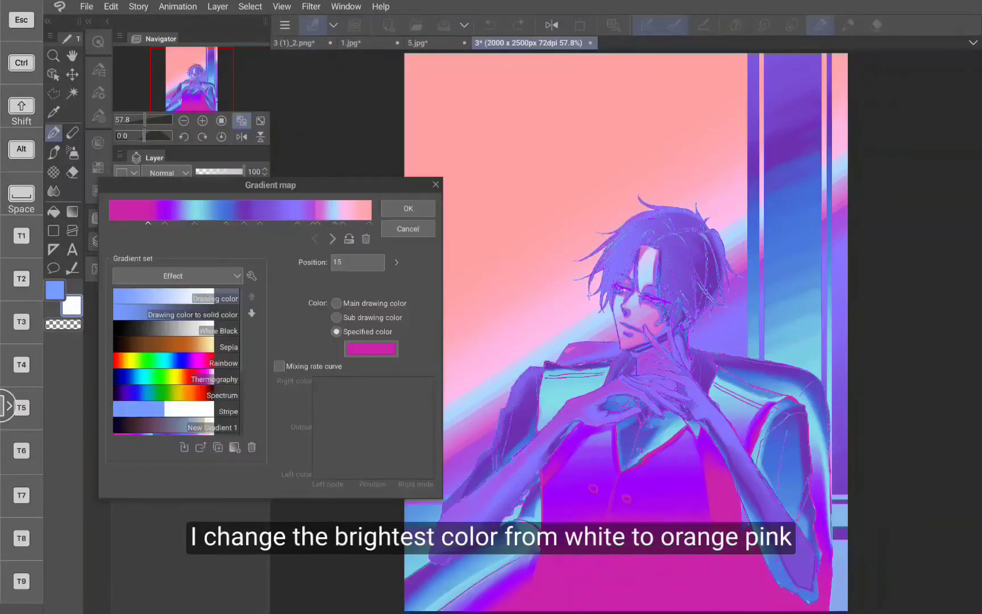
left_click(385, 229)
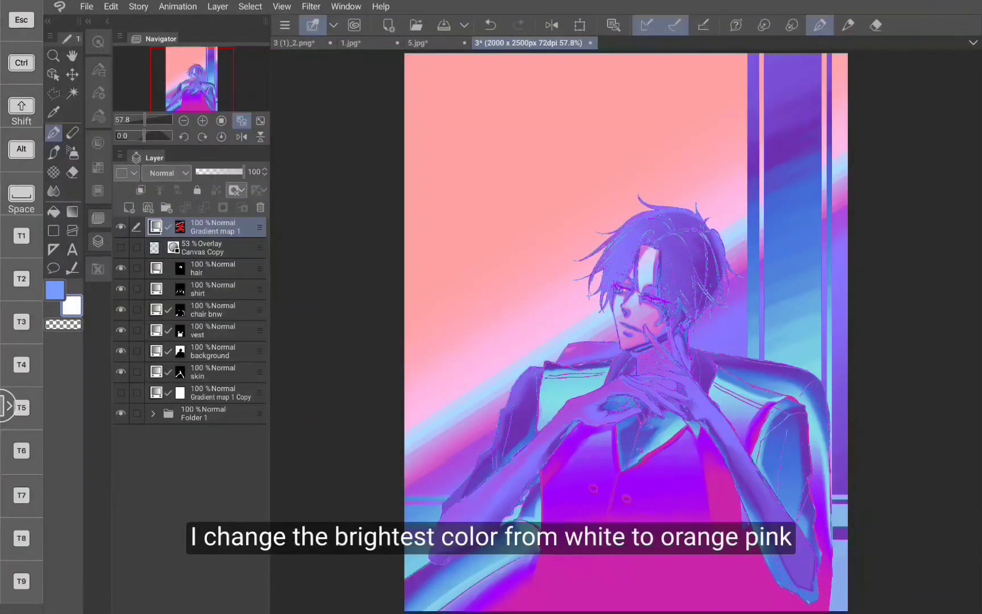
- Enable the layer mask on the portrait's topmost gradient map layer
left_click(236, 190)
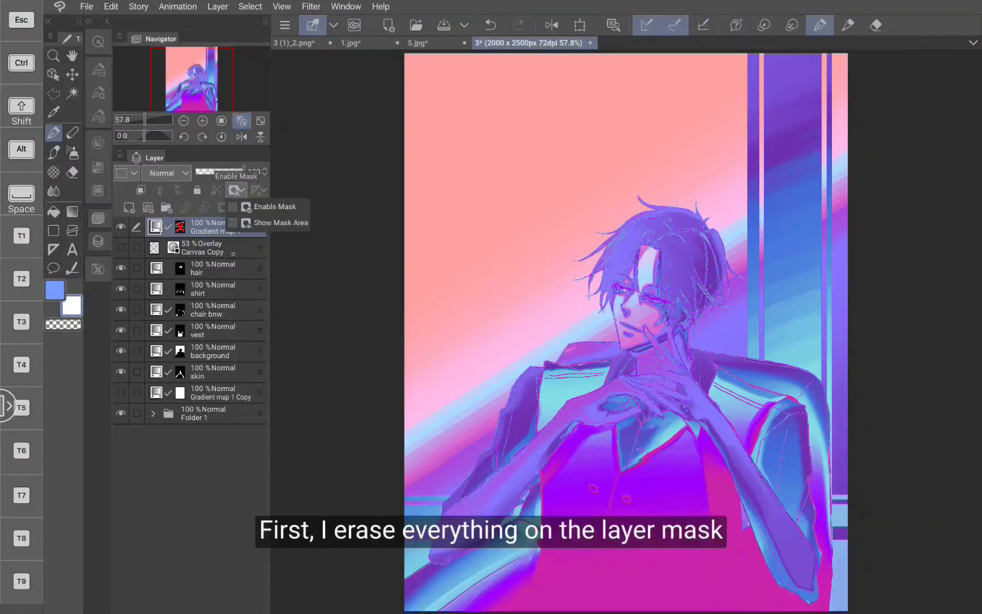
left_click(267, 206)
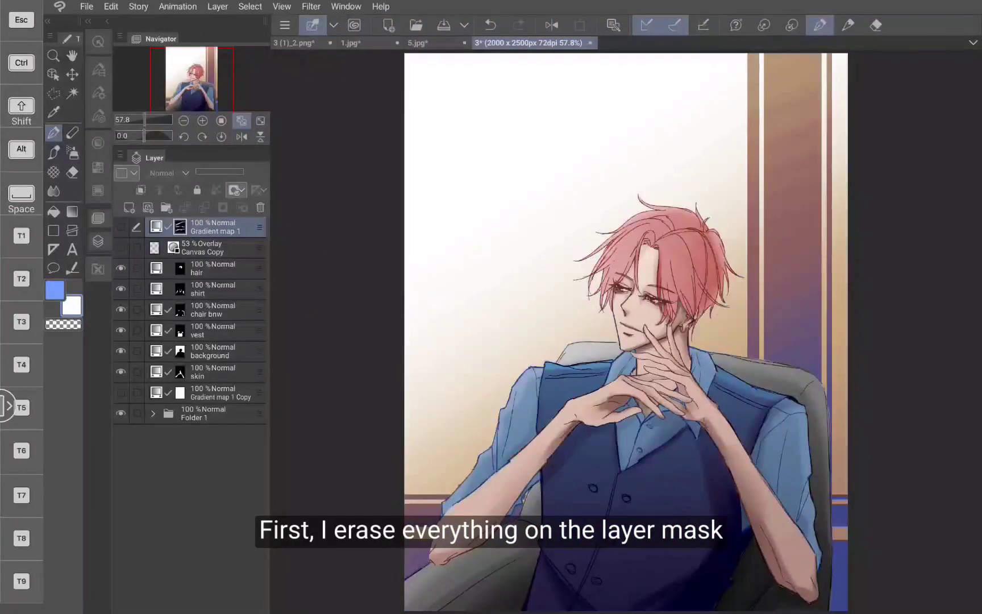